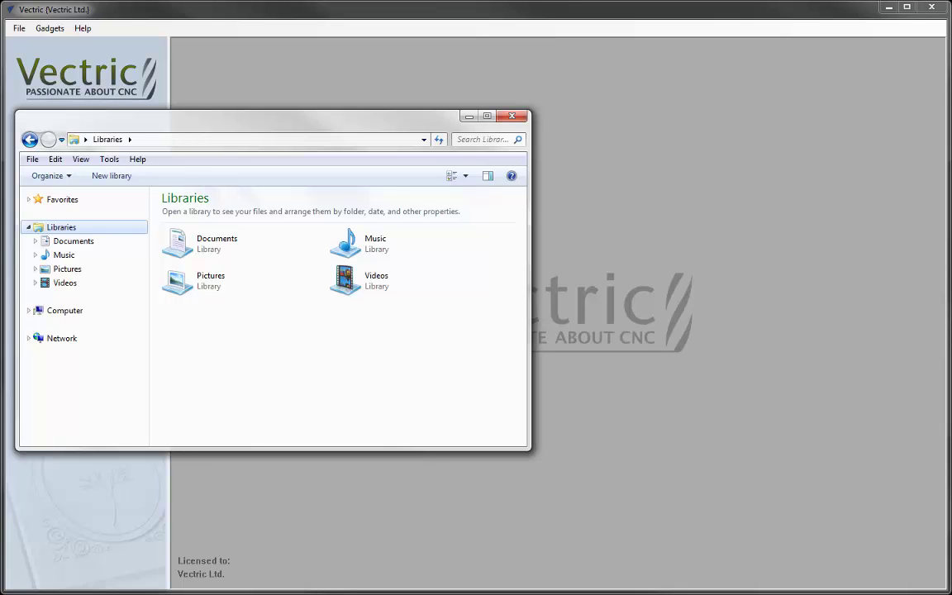
Open Clipart Guide.VCarve.pdf from Documents > Vectric Files > Documentation > VCarve V8.0.
double_click(227, 245)
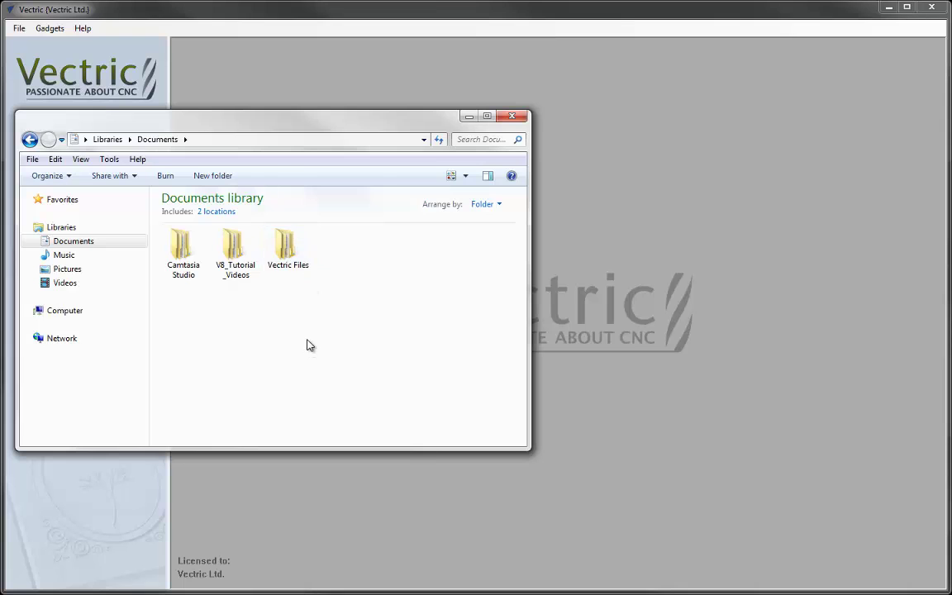
double_click(293, 242)
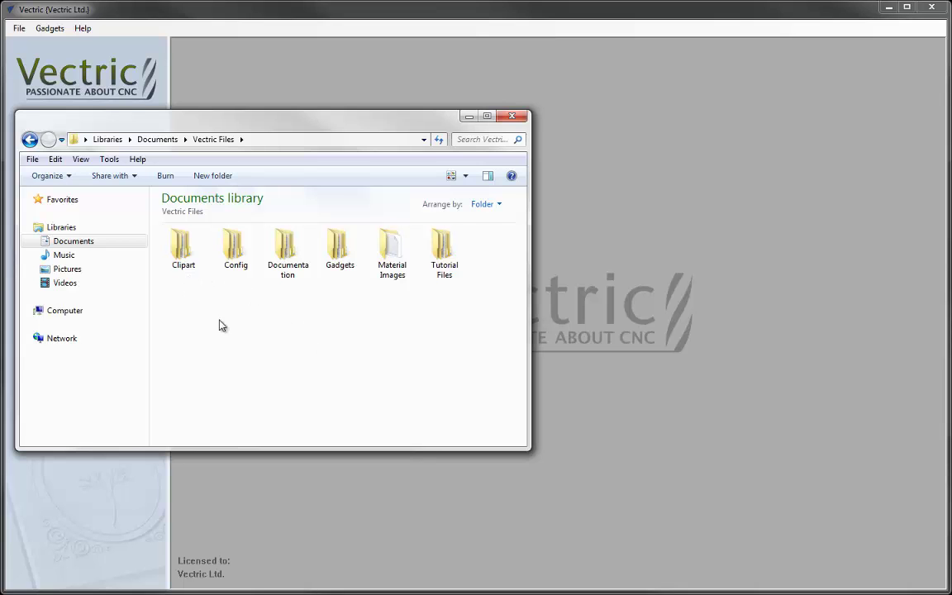
double_click(290, 251)
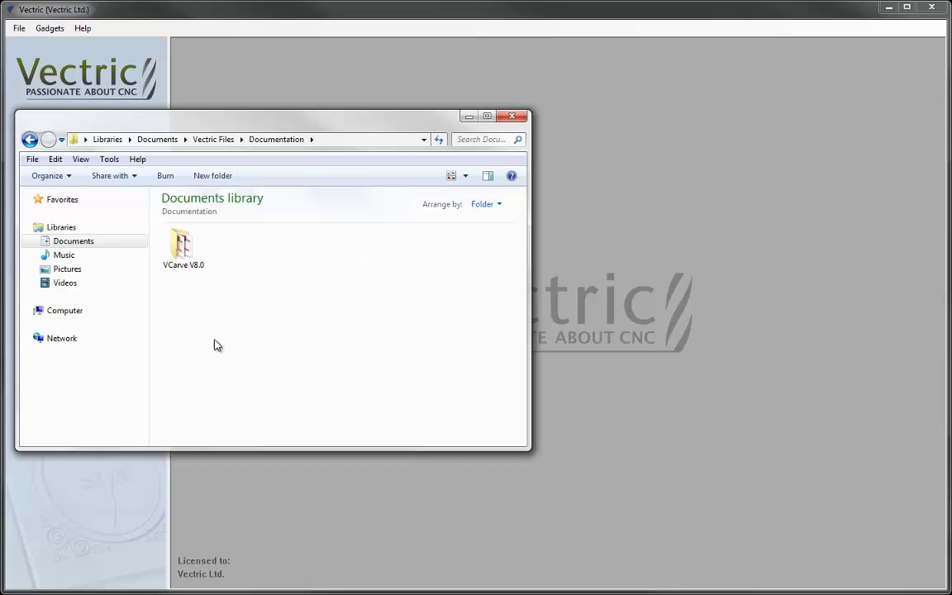
double_click(181, 245)
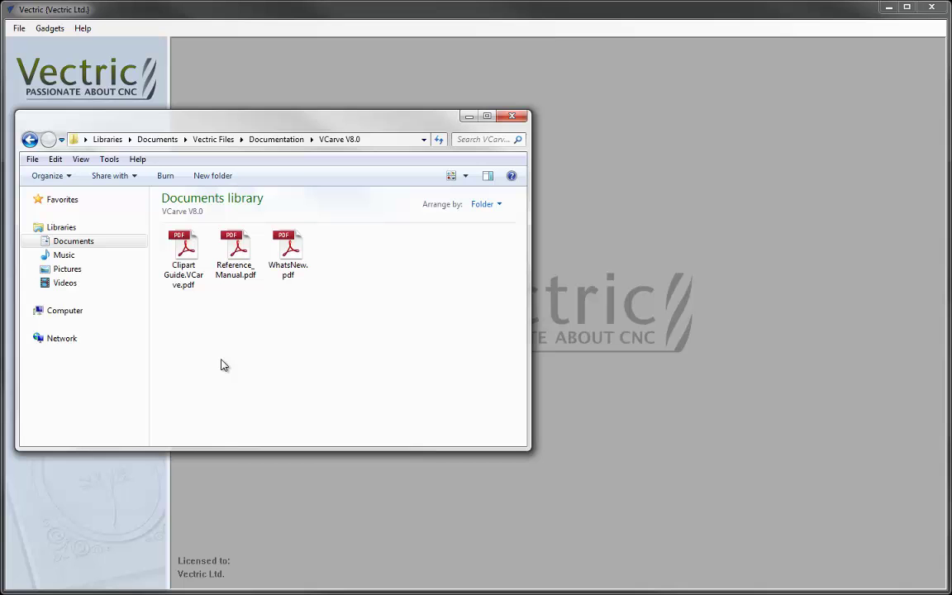
double_click(182, 260)
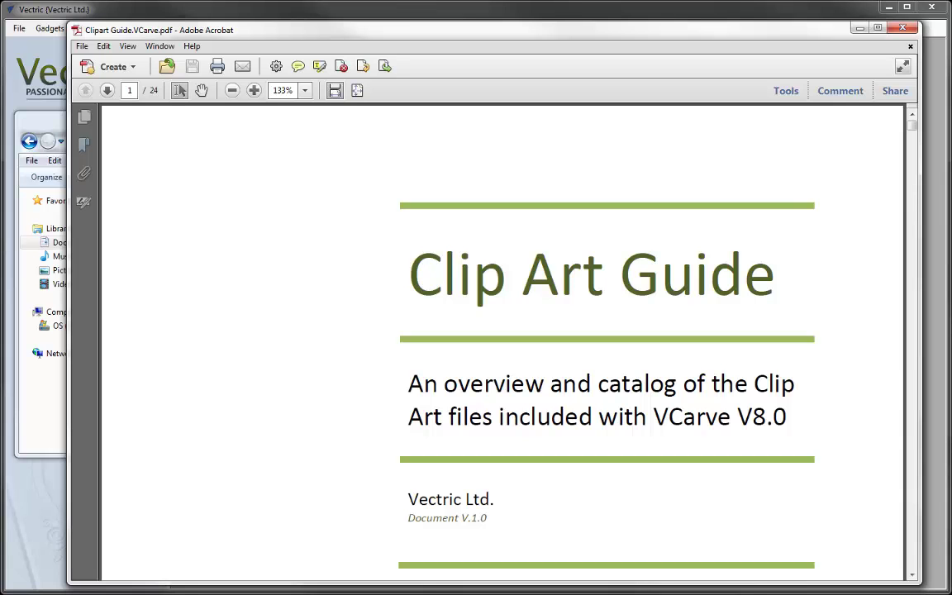
Switch the Acrobat display to Two Page View through View > Page Display.
click(128, 45)
mouse_move(191, 95)
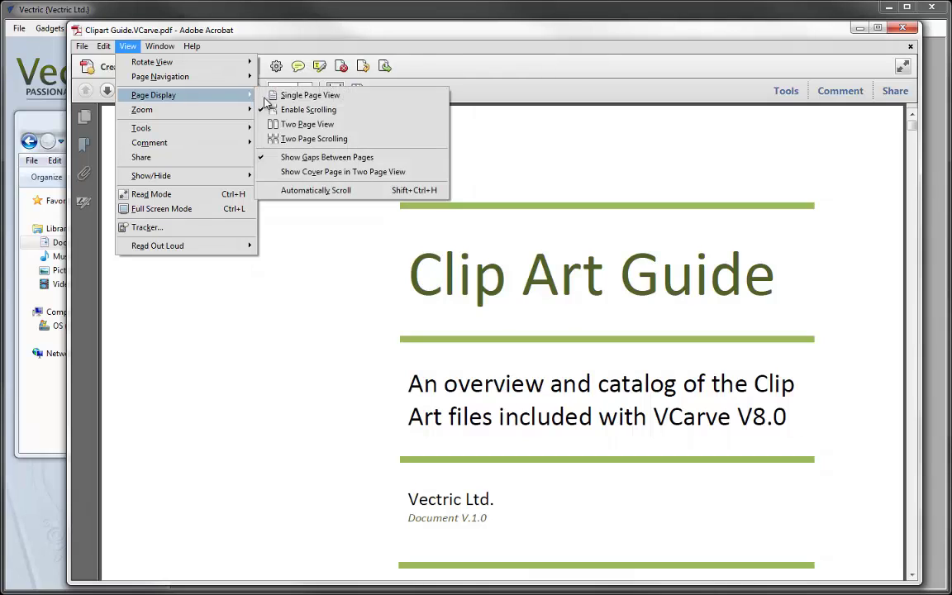
click(376, 128)
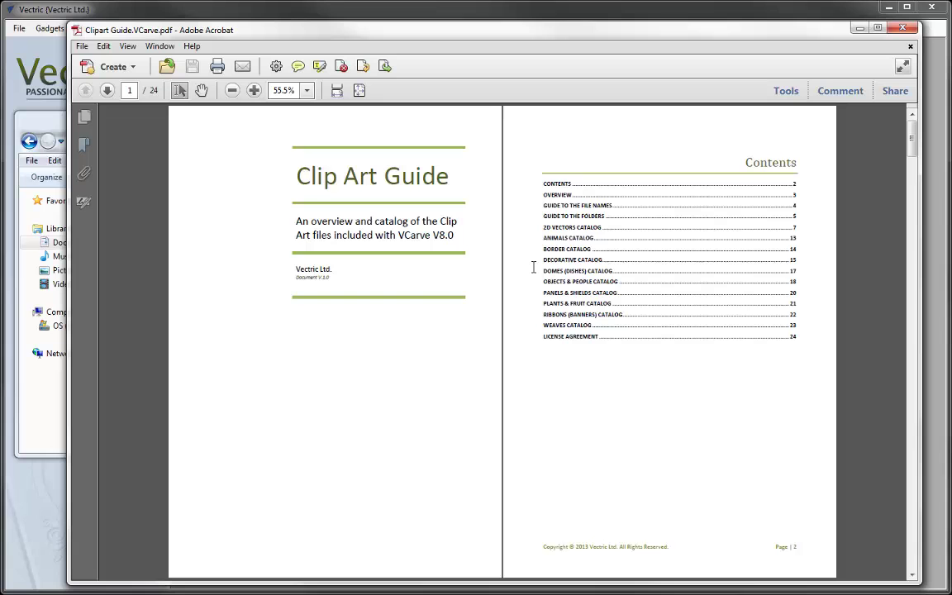
Scroll through the guide's catalog spreads to page 23, then back to pages 19–20.
scroll(594, 322, down, 1)
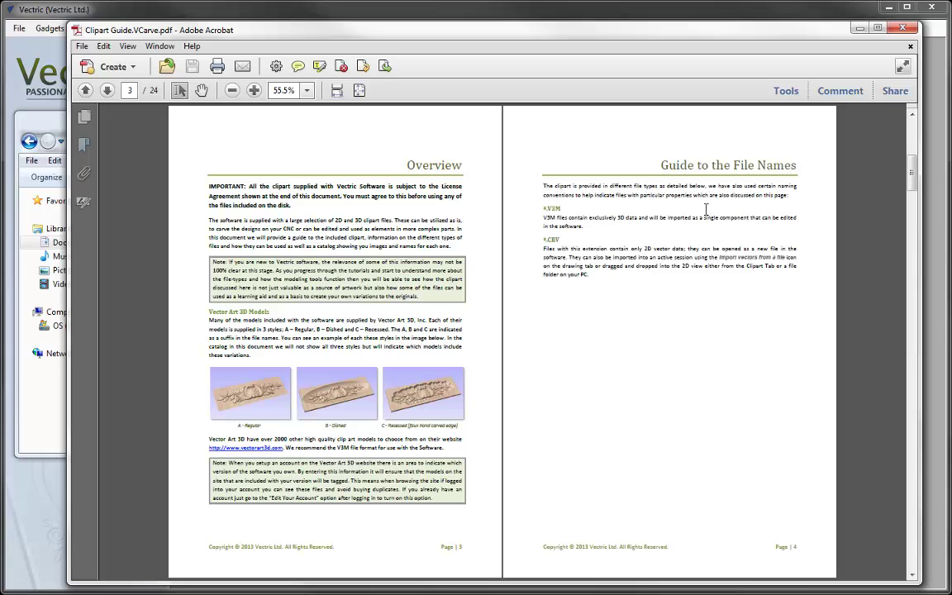
scroll(719, 412, down, 1)
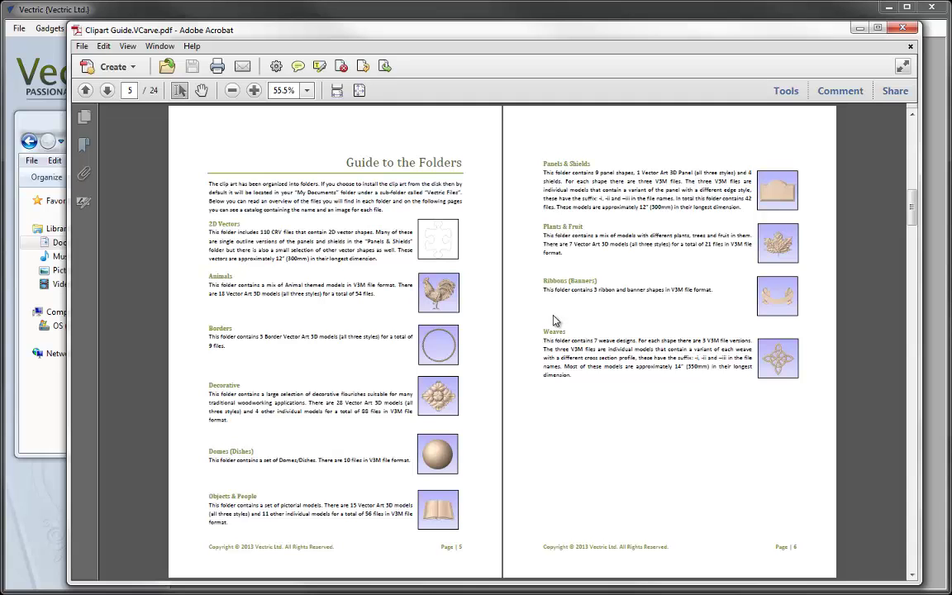
scroll(552, 318, down, 1)
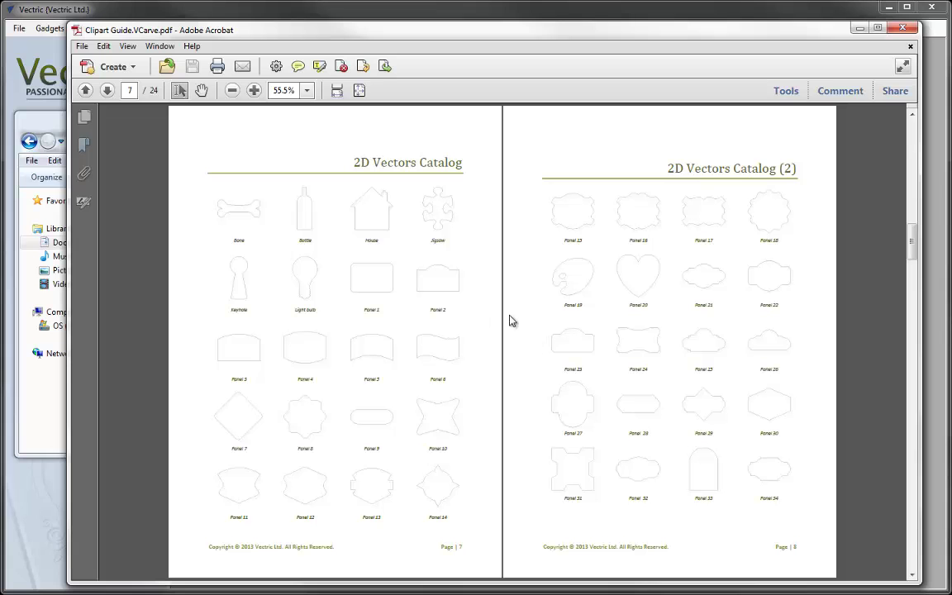
scroll(653, 350, down, 1)
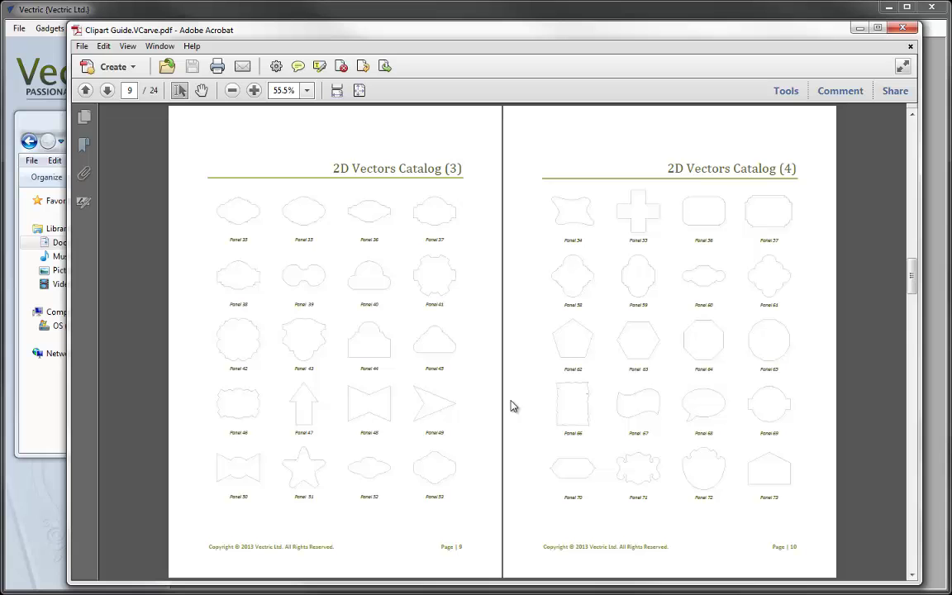
scroll(516, 399, down, 2)
scroll(519, 401, down, 1)
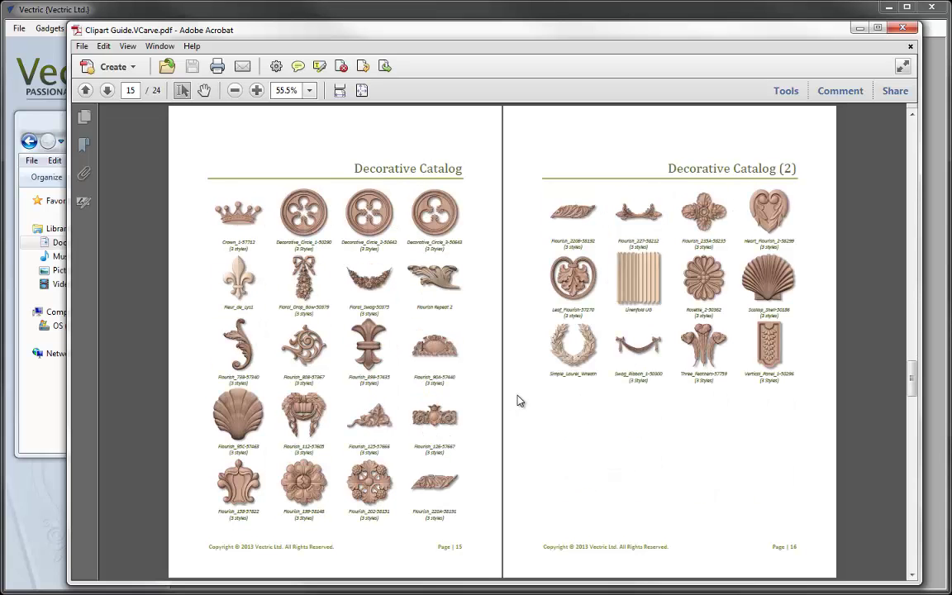
scroll(529, 407, down, 1)
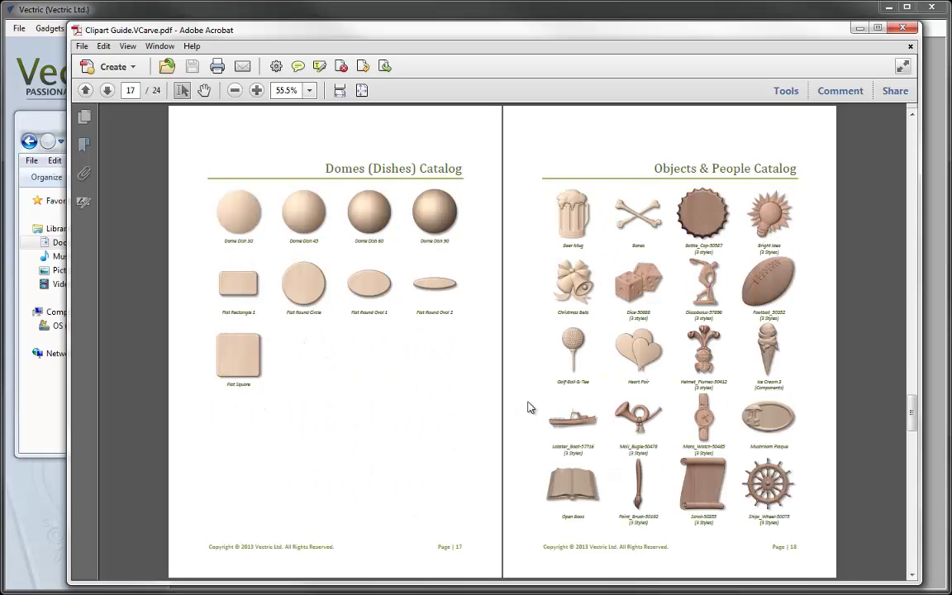
scroll(530, 407, down, 1)
scroll(529, 410, down, 1)
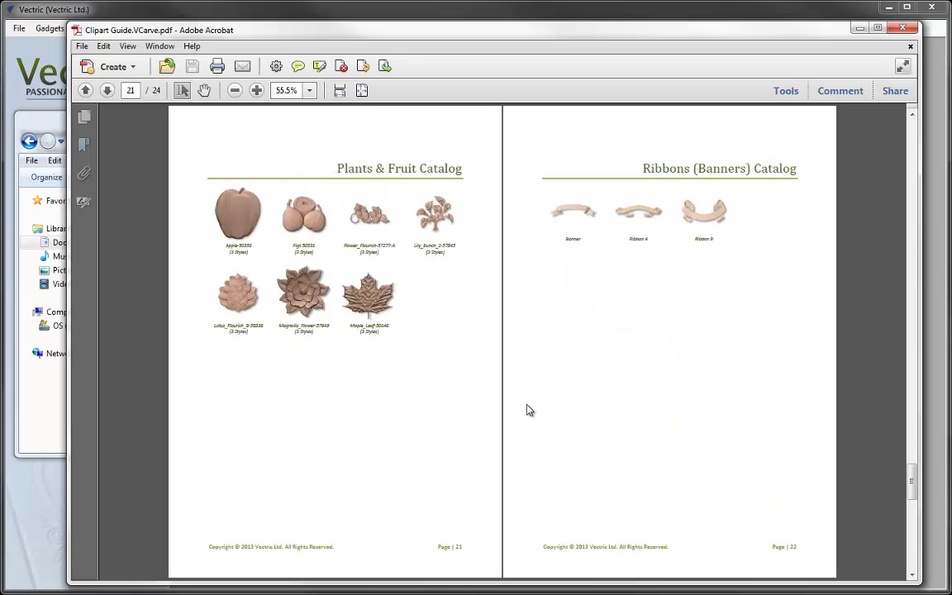
scroll(524, 427, down, 1)
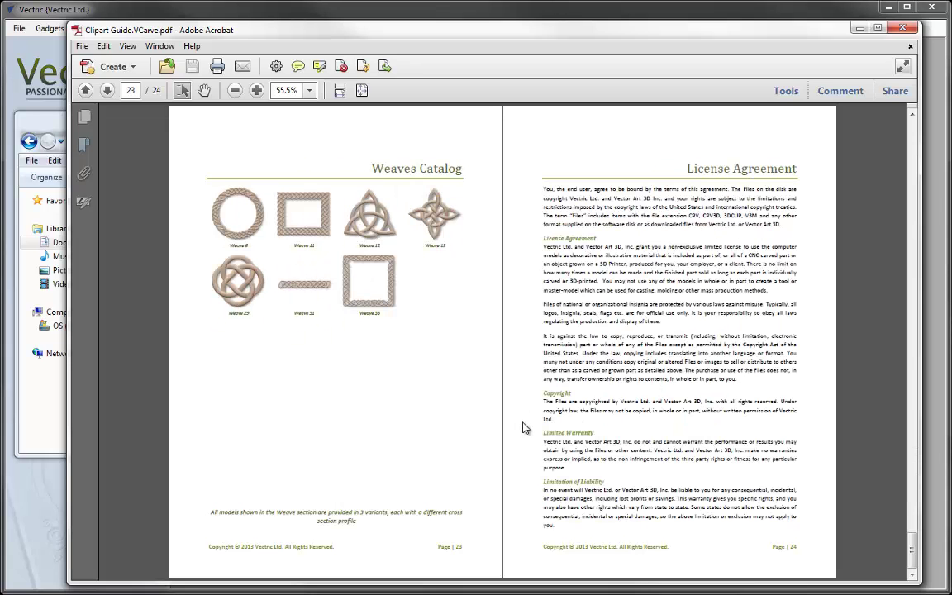
scroll(530, 422, up, 1)
scroll(532, 426, up, 1)
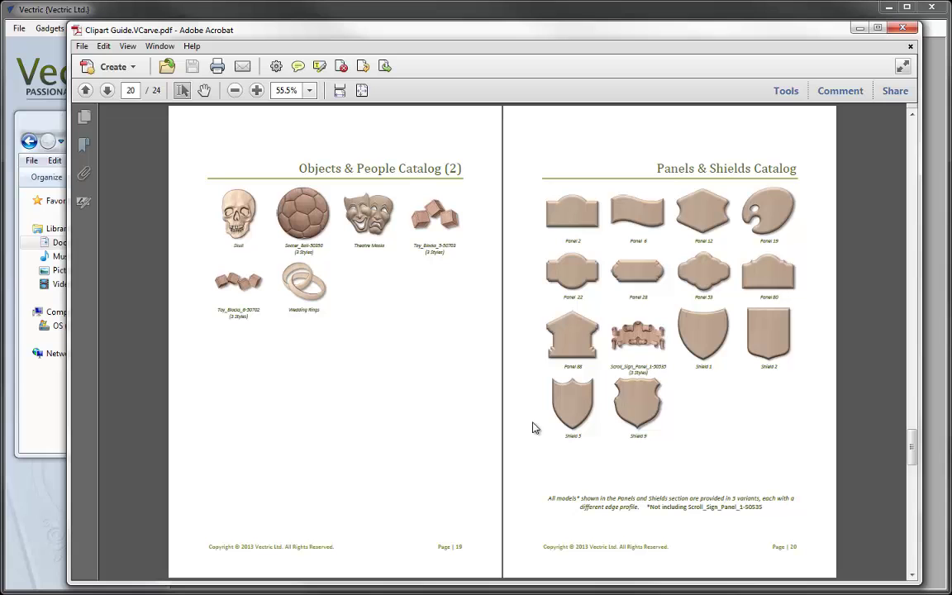
Close the PDF and navigate from Vectric Files into Clipart > 2D Vectors.
click(911, 28)
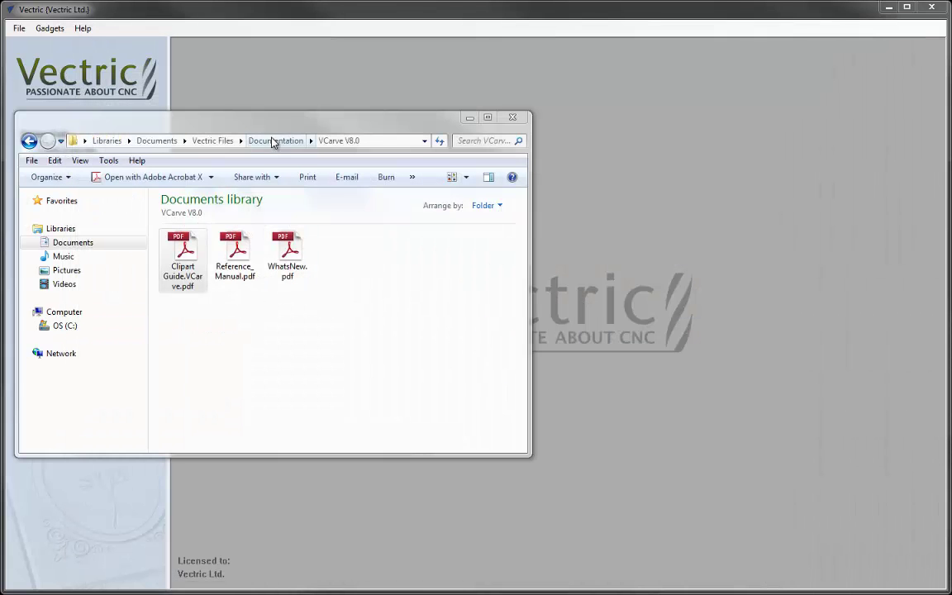
click(265, 142)
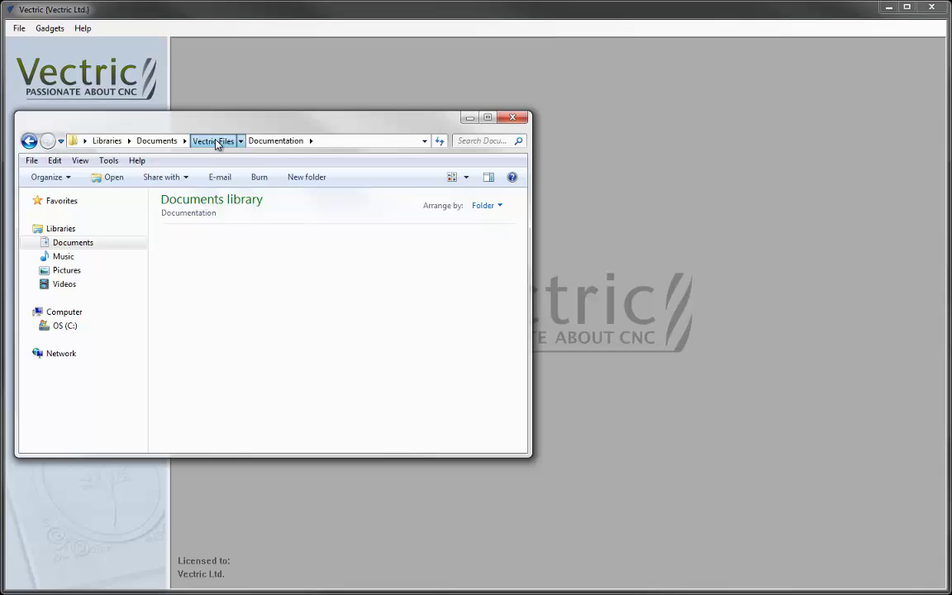
click(212, 142)
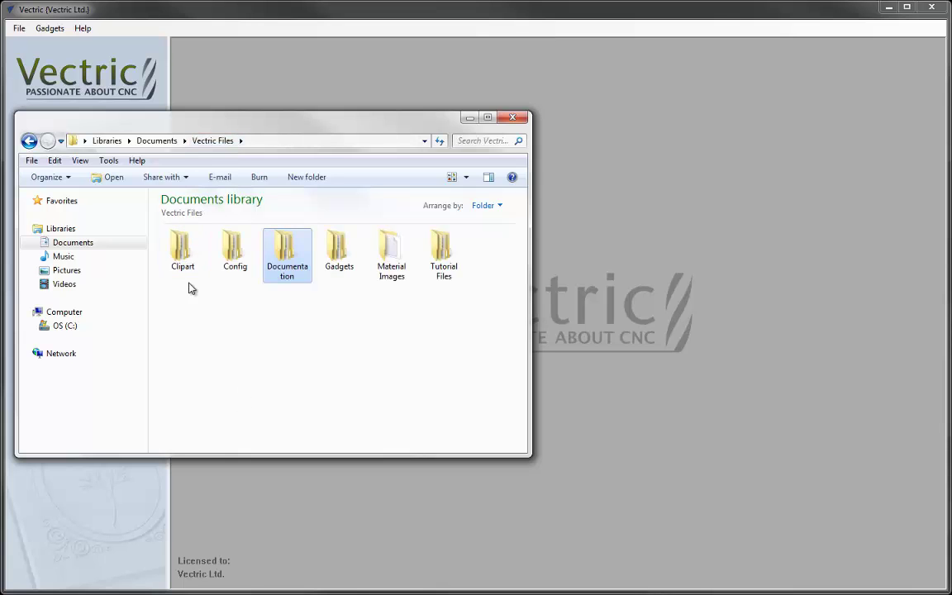
double_click(180, 258)
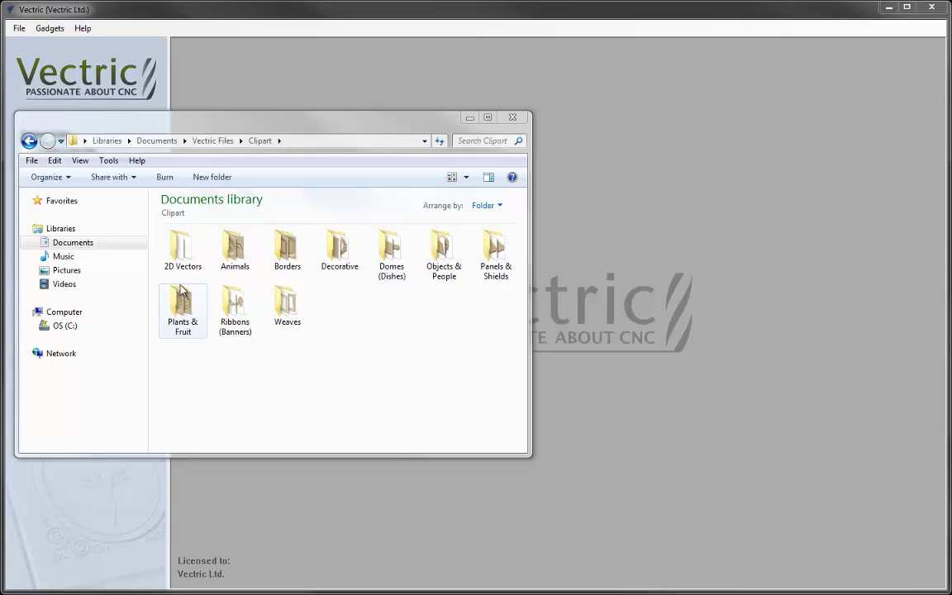
double_click(185, 249)
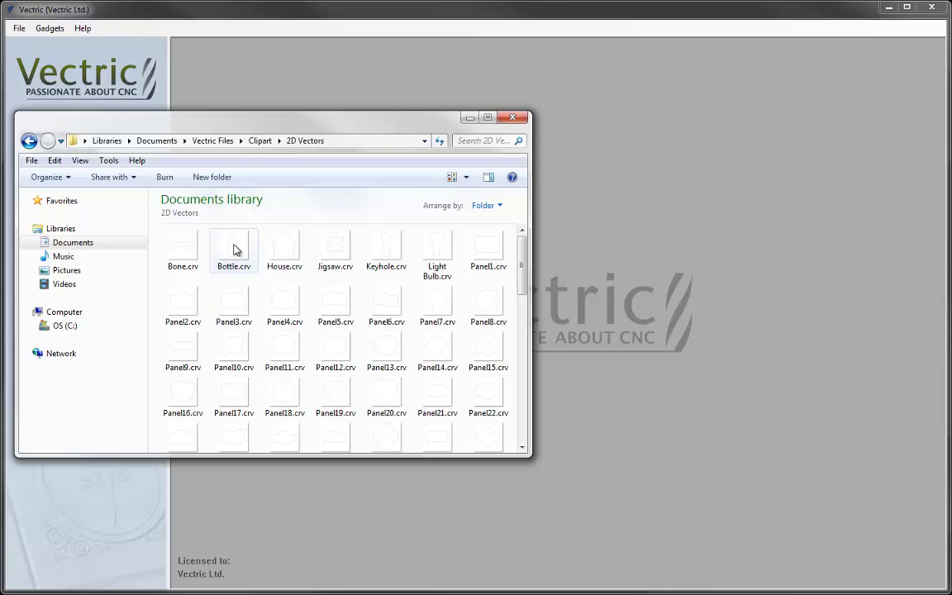
Load Bottle.crv into VCarve, select and deselect the bottle vector, then close the drawing.
mouse_move(235, 250)
mouse_down()
mouse_move(399, 319)
mouse_move(665, 265)
mouse_up()
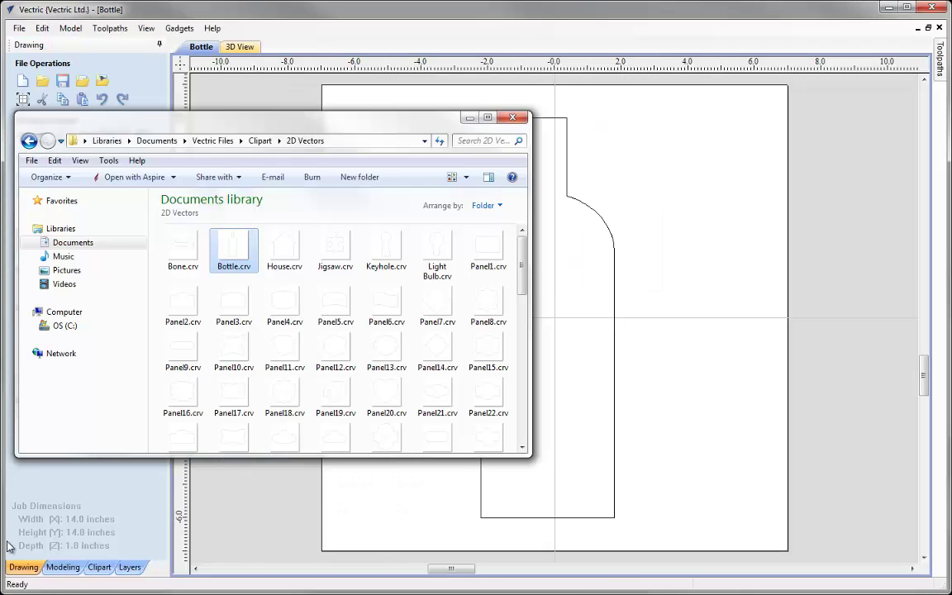
click(475, 119)
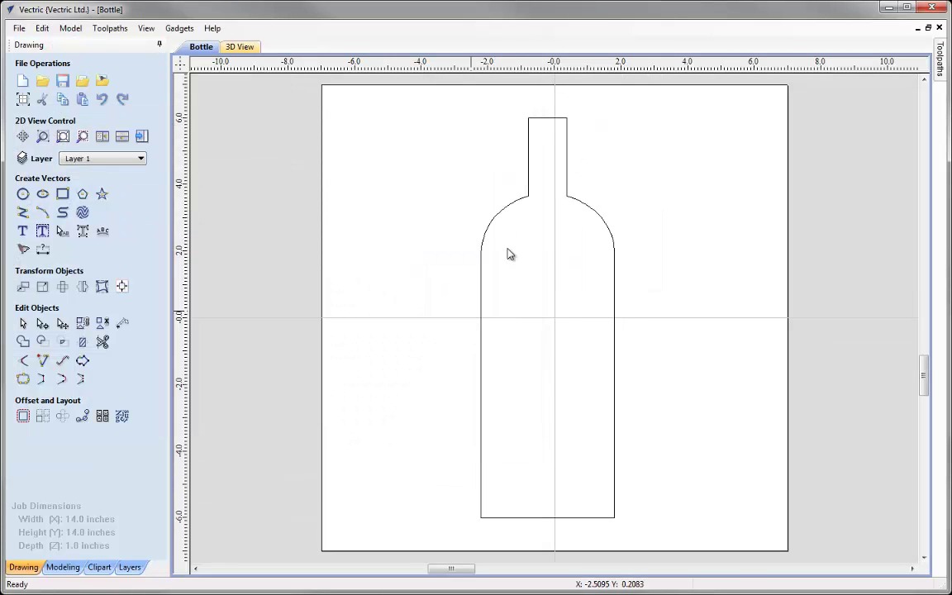
click(494, 223)
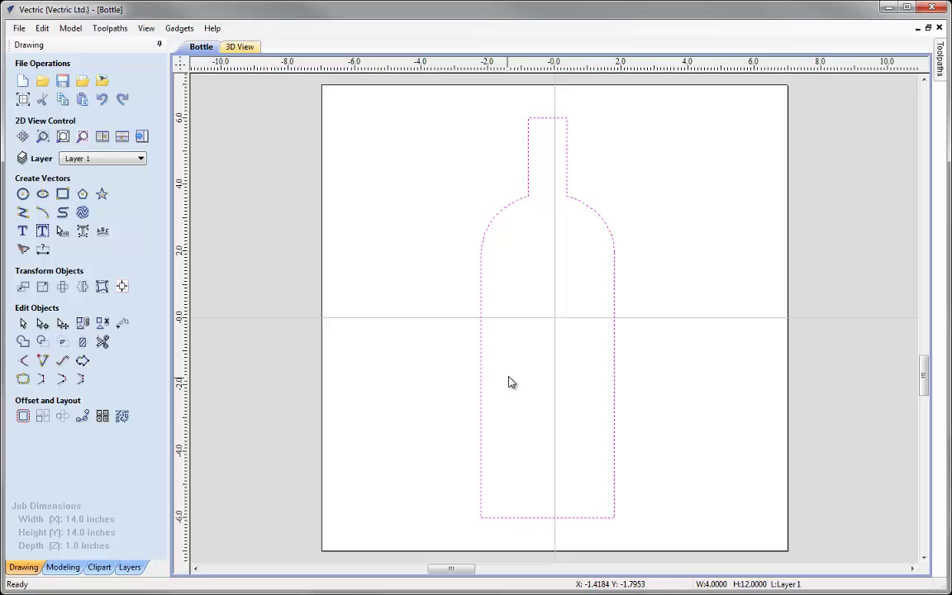
click(506, 409)
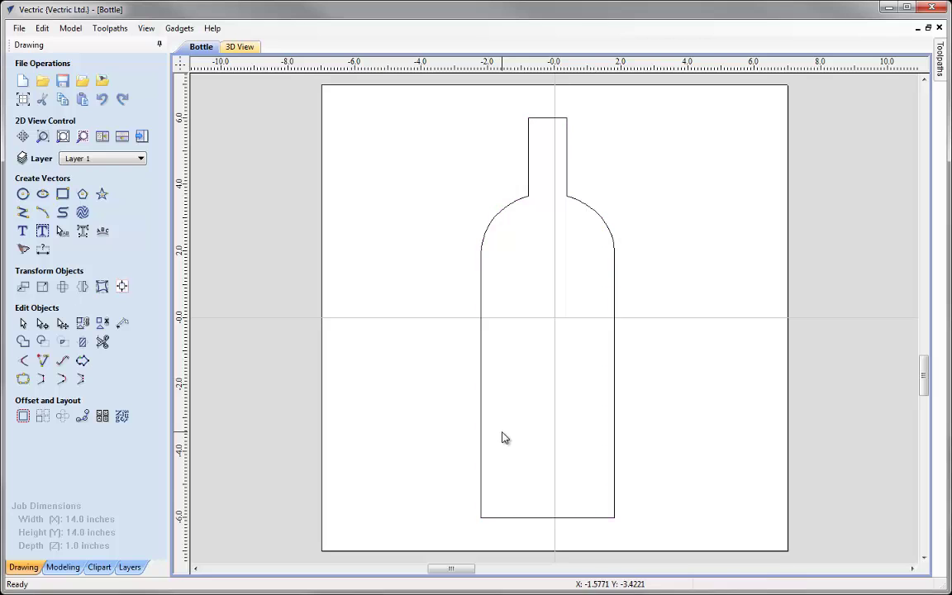
click(19, 28)
click(63, 75)
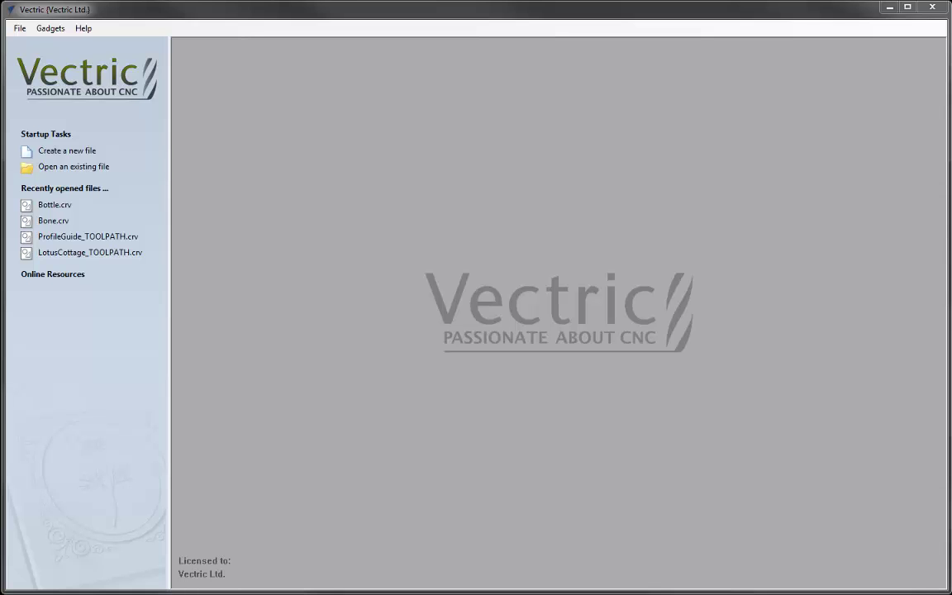
Create a new 6 × 6 in job, 0.375 in thick, with its XY datum centred.
click(66, 153)
click(119, 98)
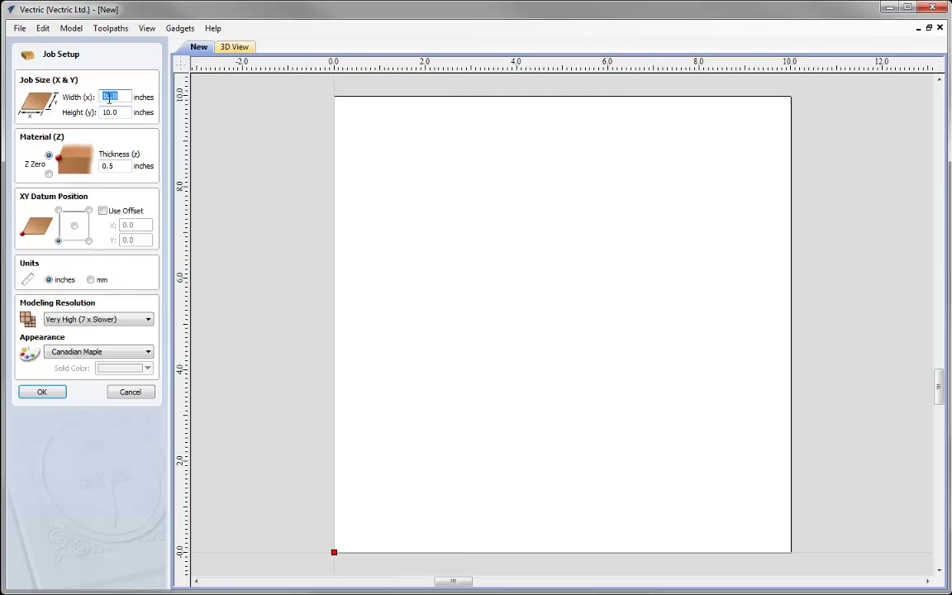
text(6)
key(Tab)
text(6)
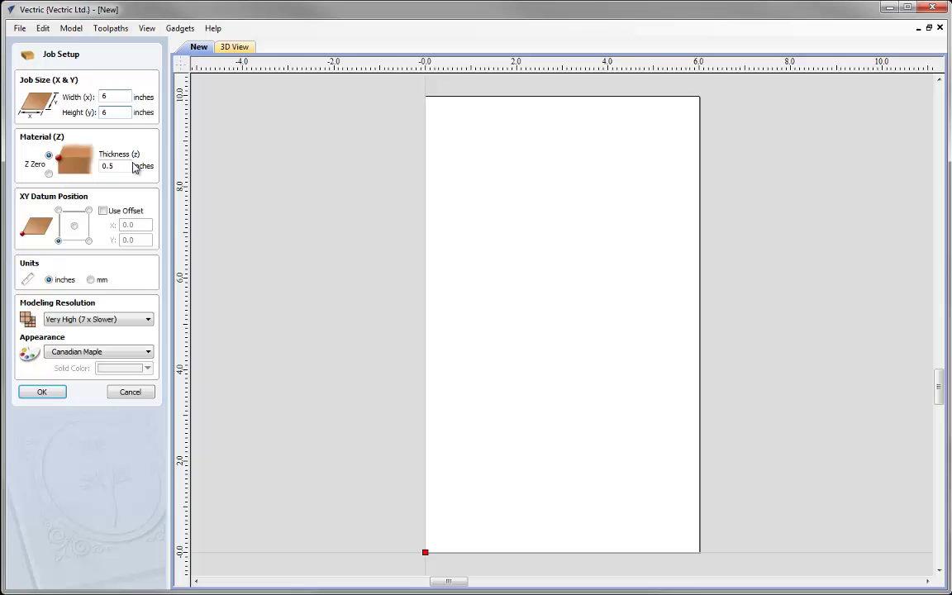
key(Tab)
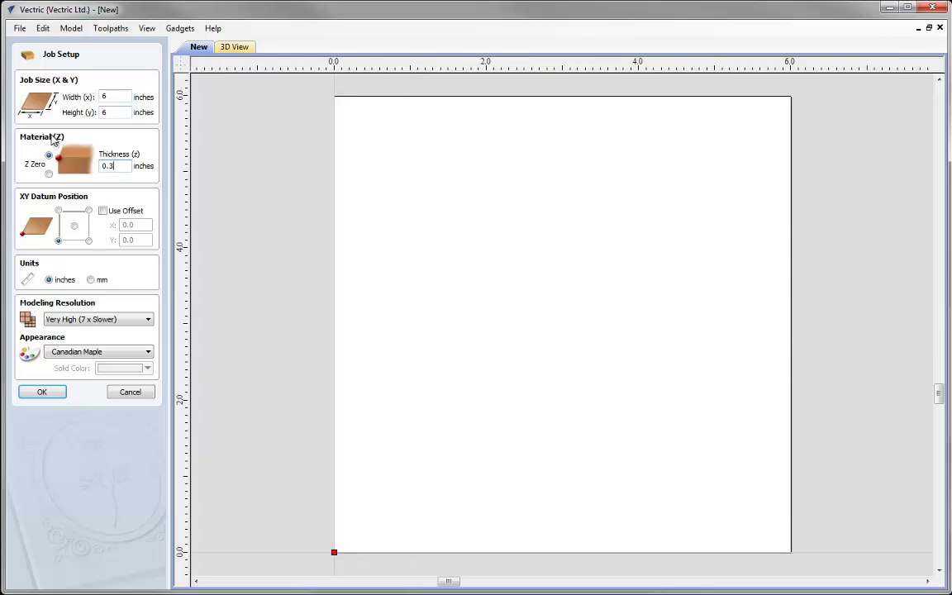
click(74, 226)
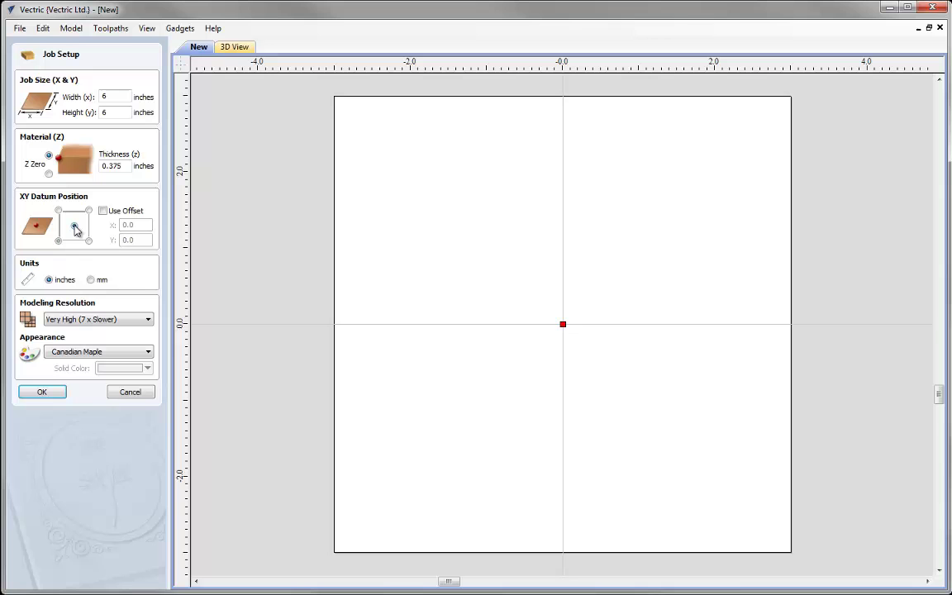
click(42, 393)
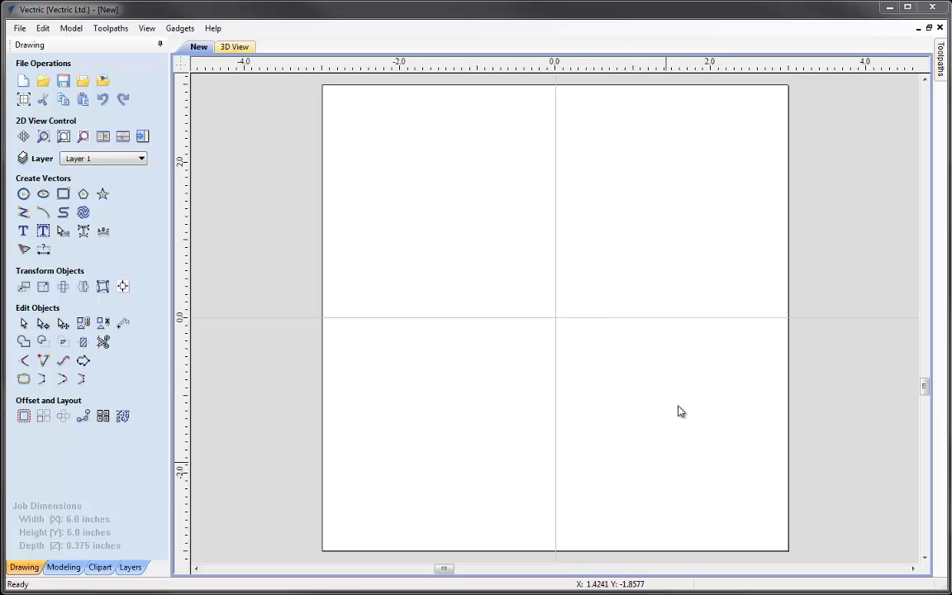
Switch to the Modeling tab and then to its Clipart tab.
click(64, 569)
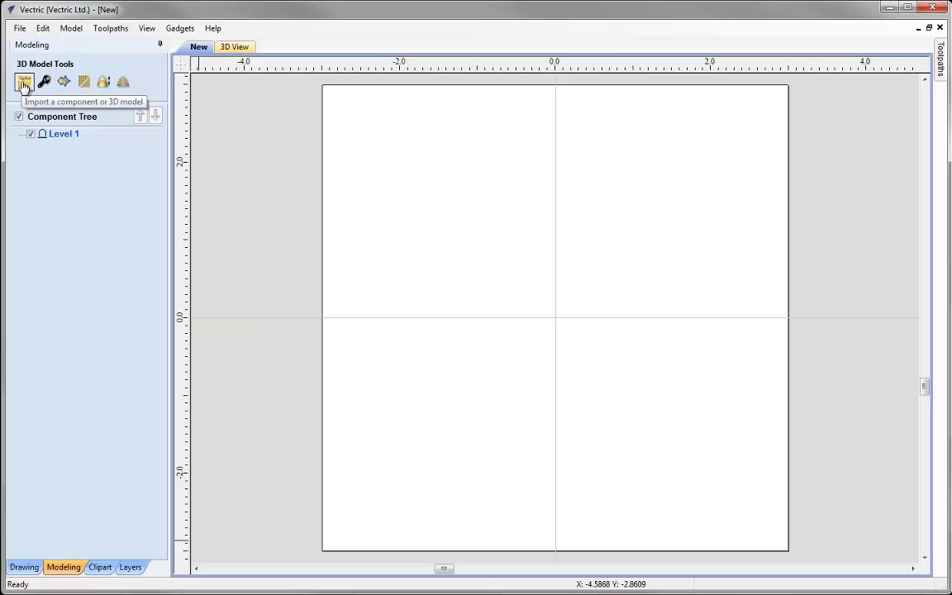
click(100, 567)
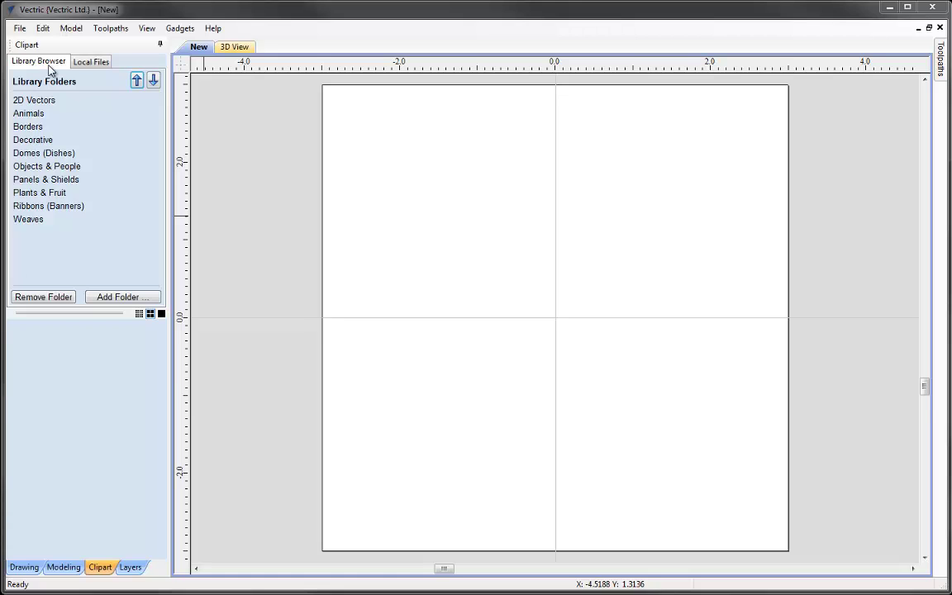
click(136, 299)
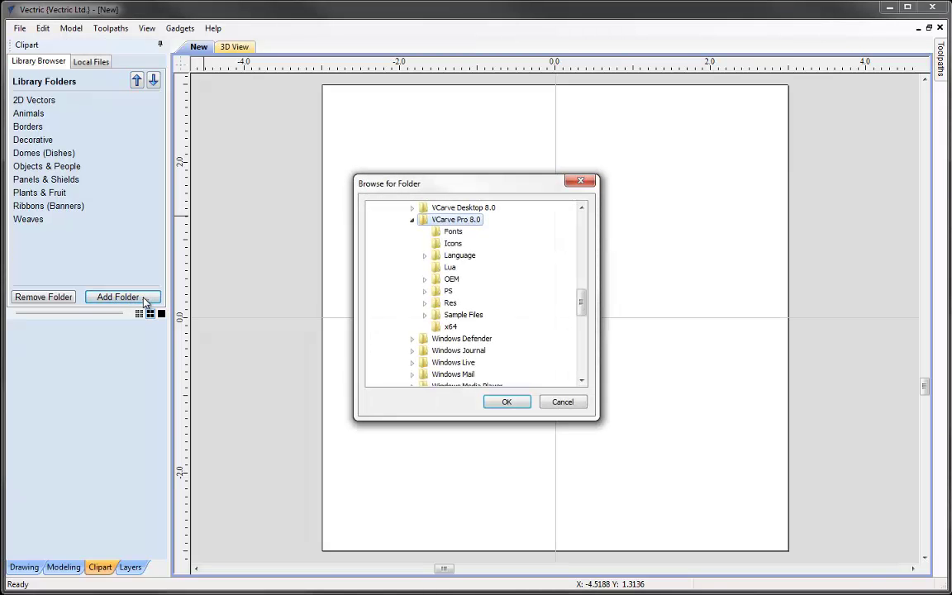
click(411, 220)
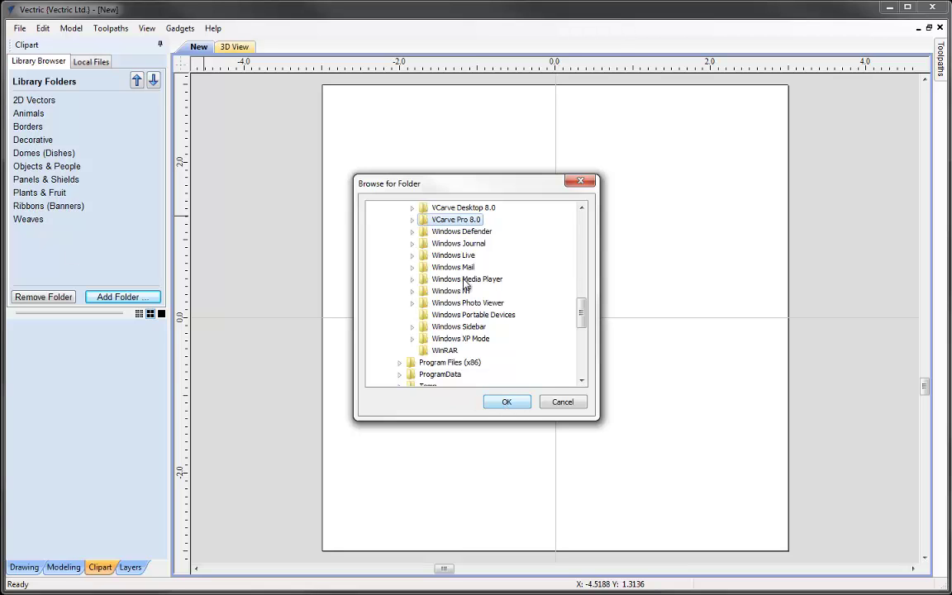
click(563, 402)
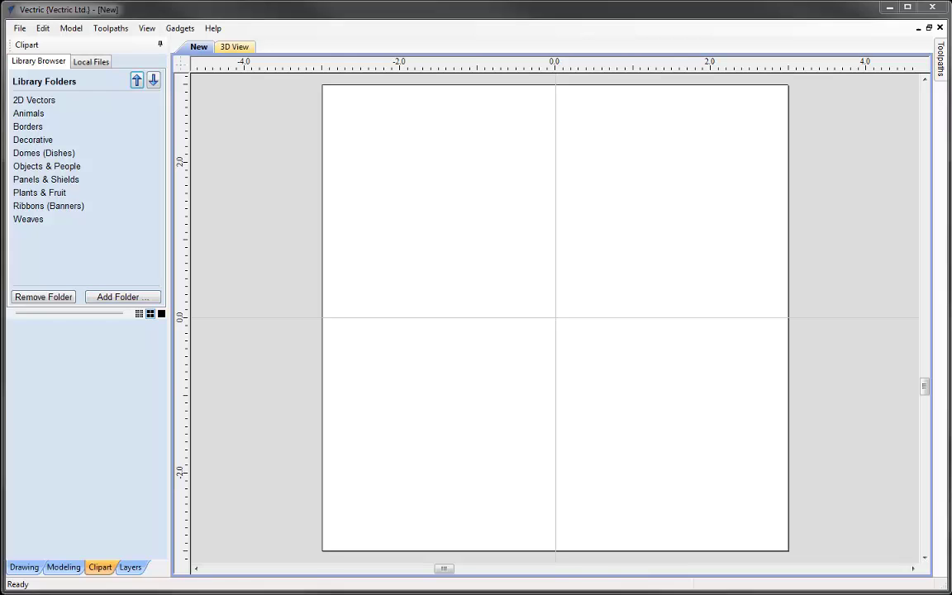
Browse 2D Vectors, Animals, Borders, Decorative and Domes, then arrow-key to Objects & People.
click(30, 100)
click(35, 115)
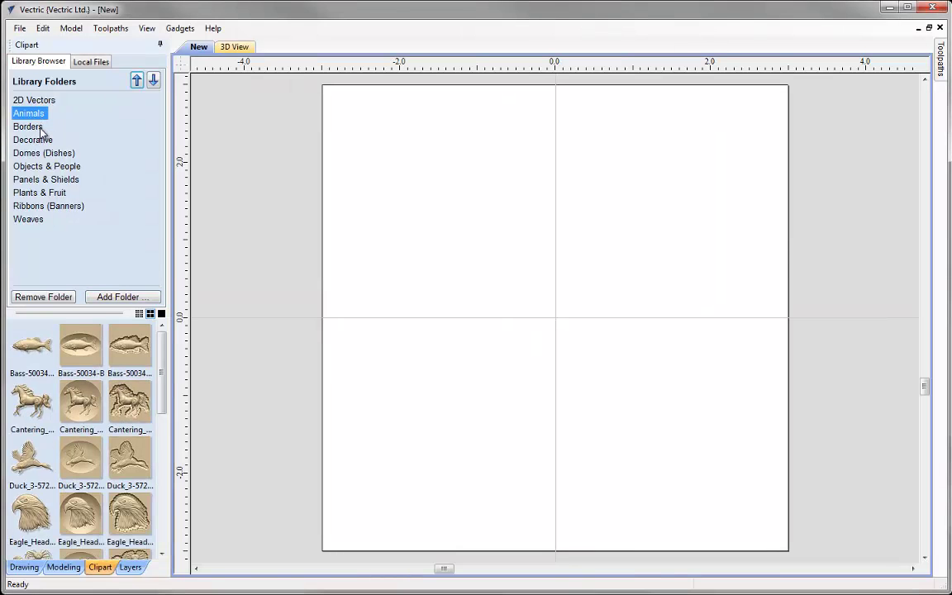
click(37, 127)
click(33, 139)
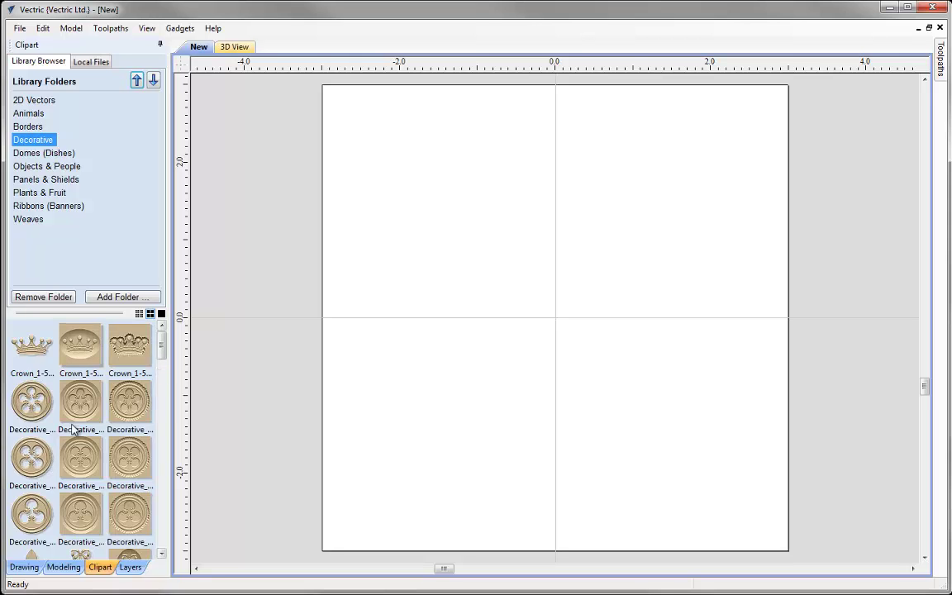
drag(157, 353, 164, 332)
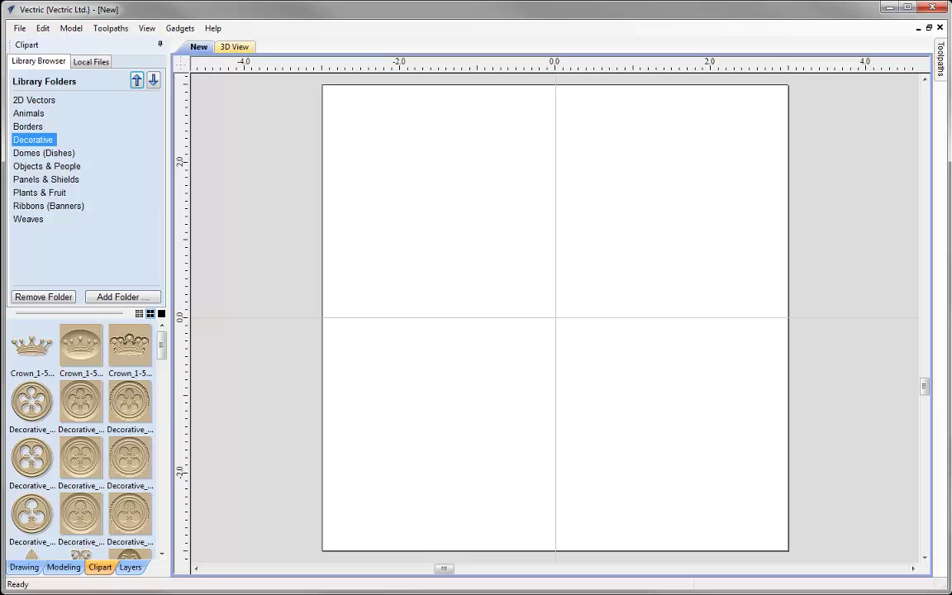
click(31, 113)
click(28, 140)
click(36, 153)
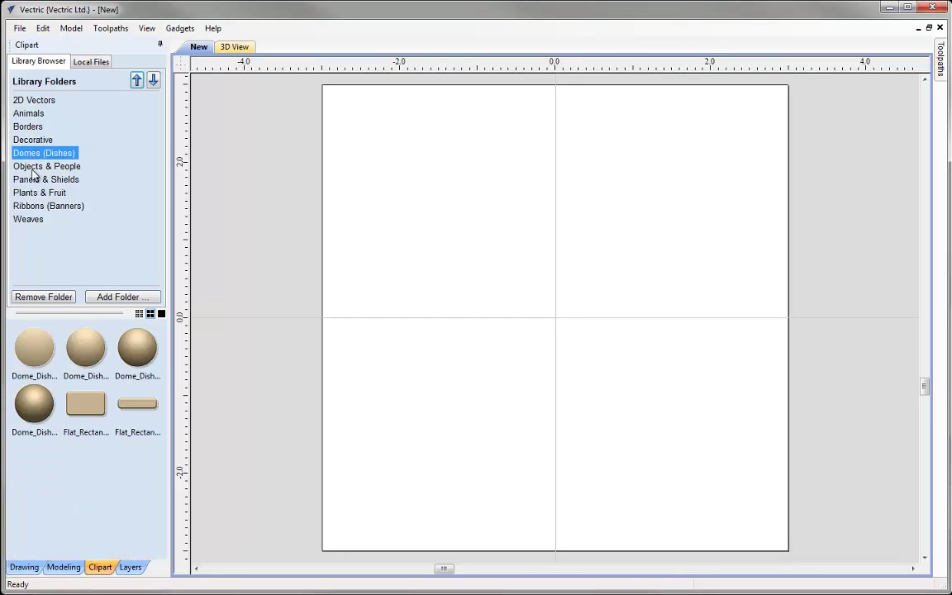
key(Down)
key(Down)
key(Down)
key(Down)
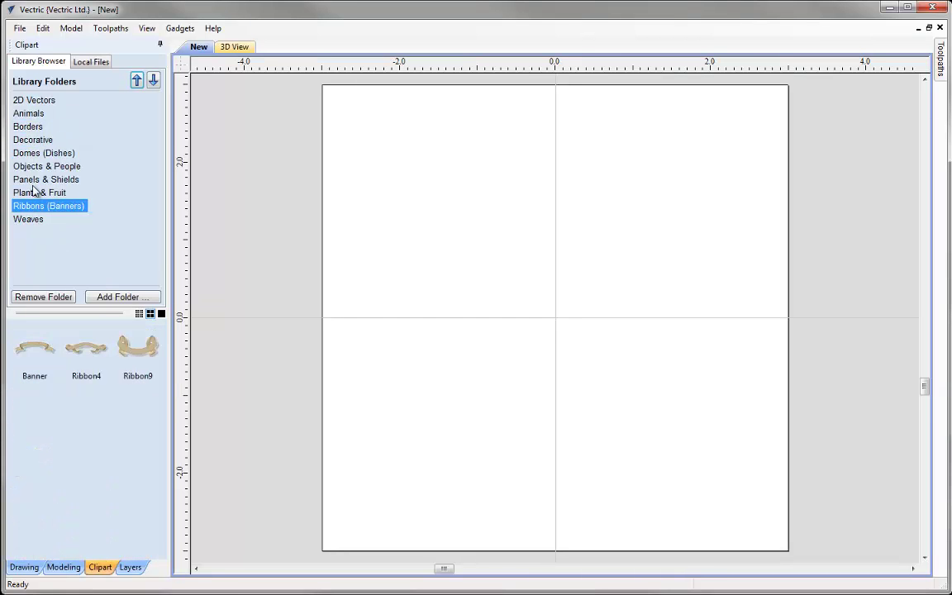
key(Up)
key(Up)
key(Up)
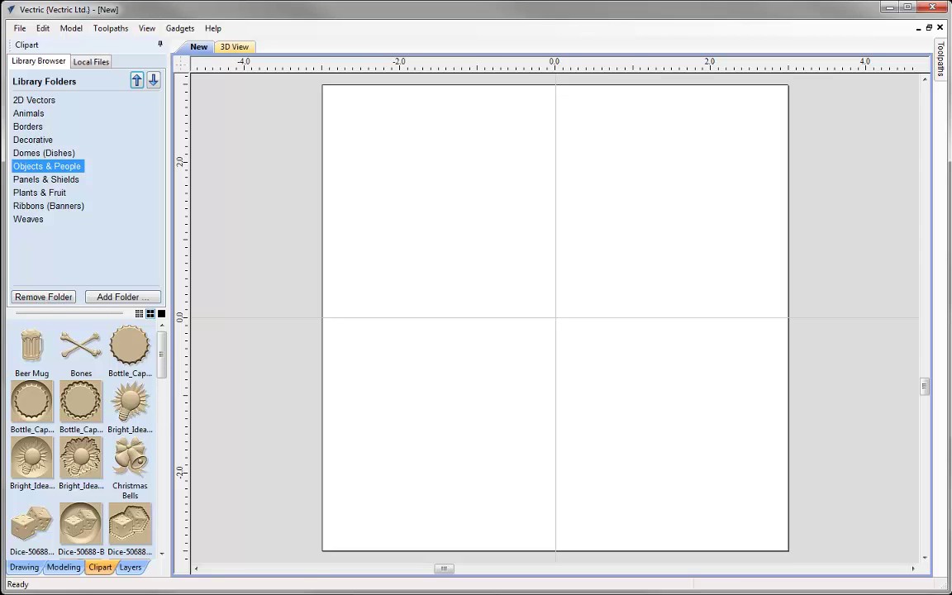
In Local Files, expand Documents > Vectric Files > Clipart.
click(92, 63)
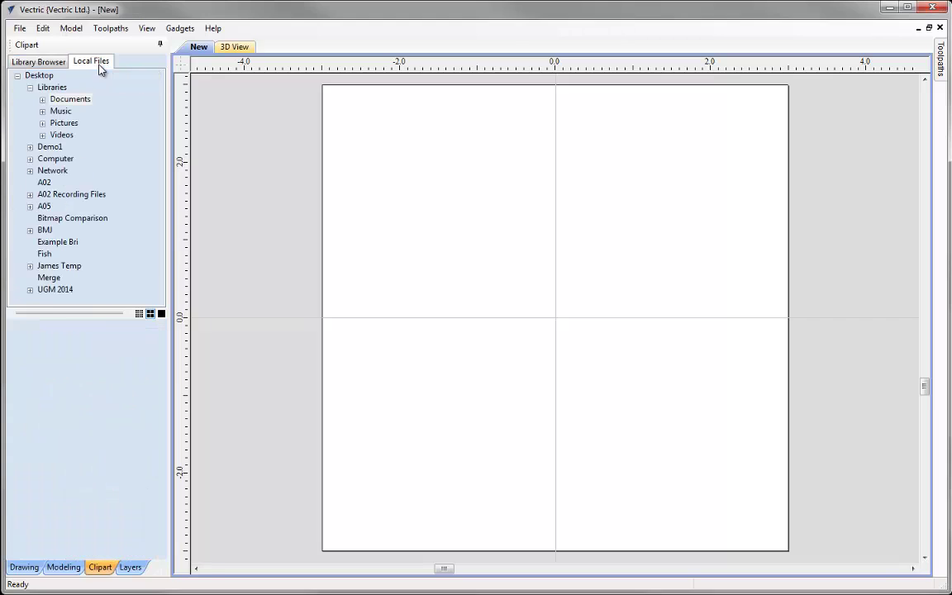
click(43, 99)
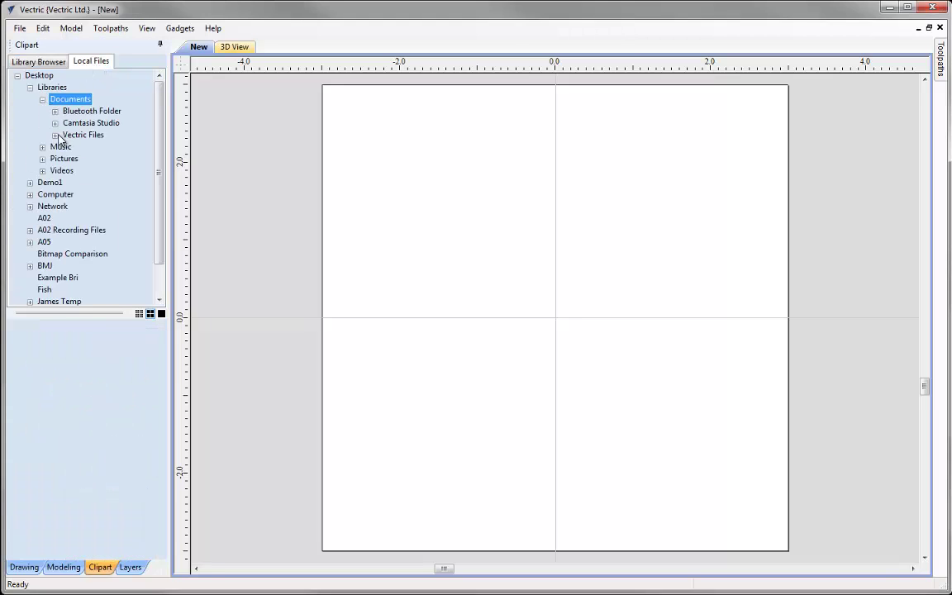
click(55, 136)
click(69, 147)
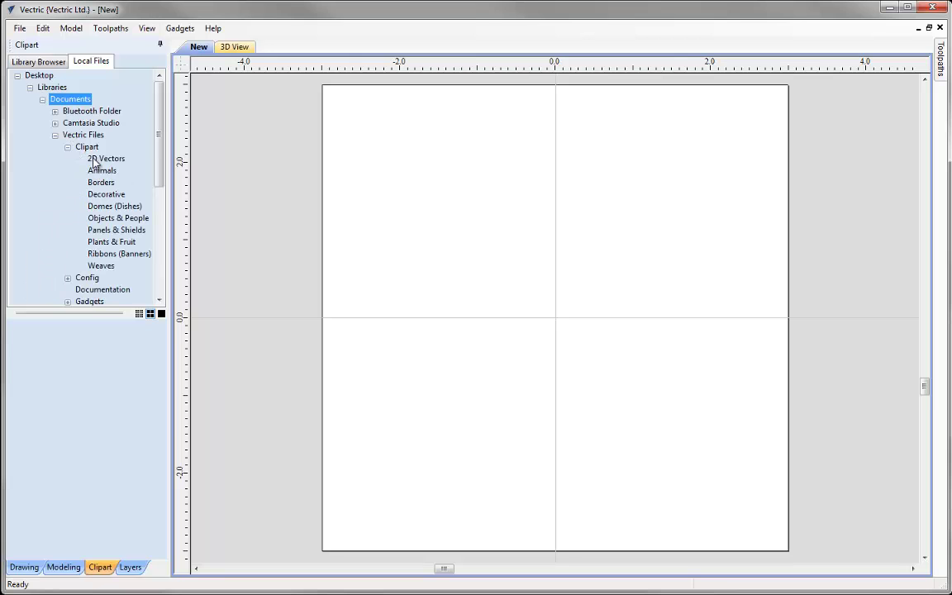
Click through the Clipart subfolders from 2D Vectors to Ribbons, ending on Borders.
click(106, 159)
click(104, 170)
click(102, 182)
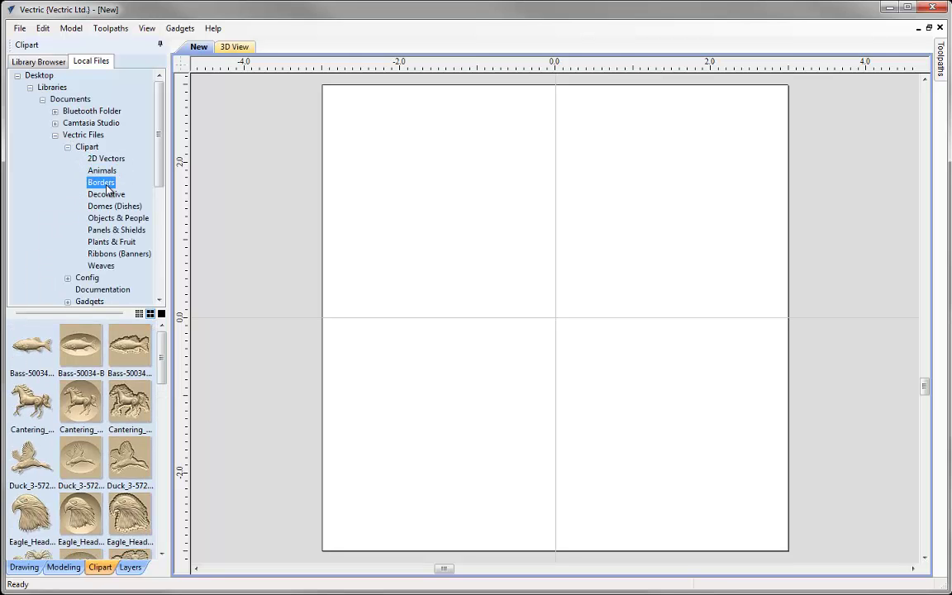
click(106, 195)
click(105, 207)
click(106, 218)
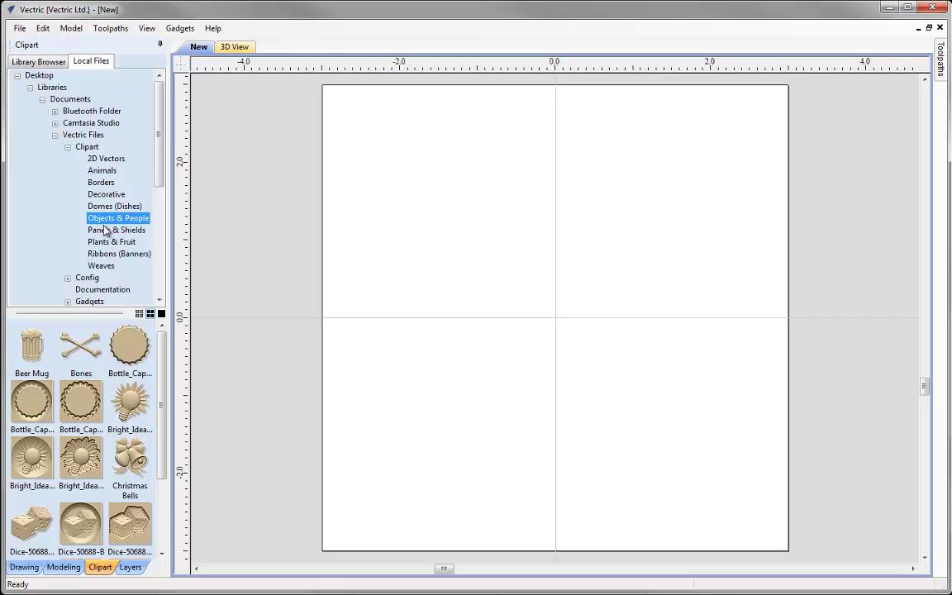
click(105, 231)
click(105, 242)
click(105, 254)
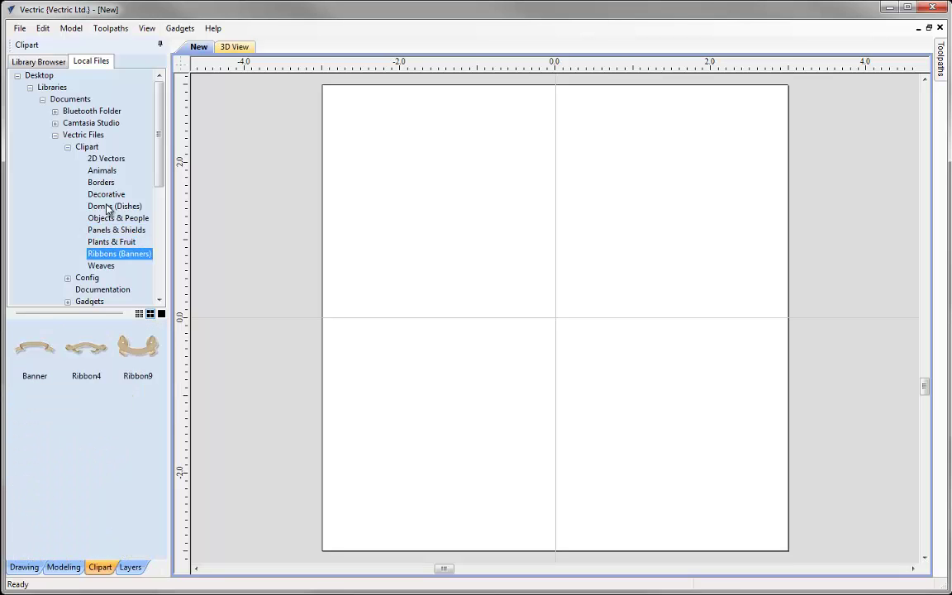
click(105, 206)
click(105, 194)
key(Up)
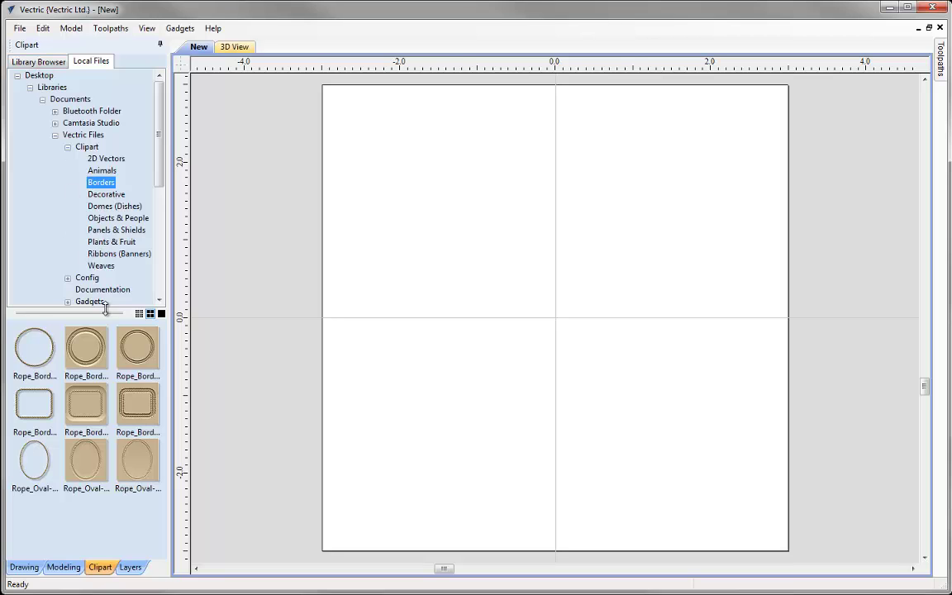
Return to the Library Browser tab and display the Animals folder.
click(46, 60)
click(28, 114)
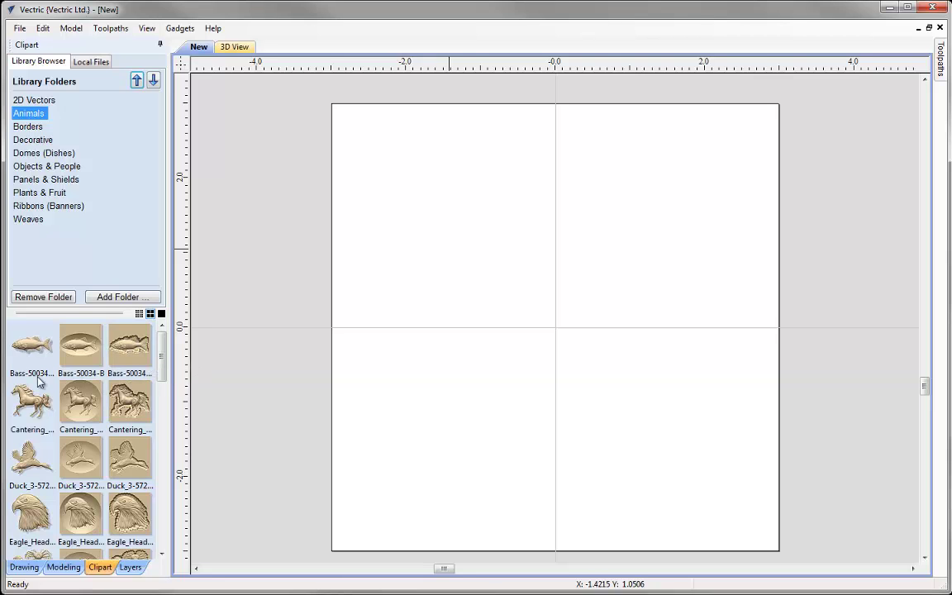
Add the plain, oval-backed and third Bass-50034 variants to the sheet, with 2D and 3D views tiled vertically.
drag(31, 341, 552, 169)
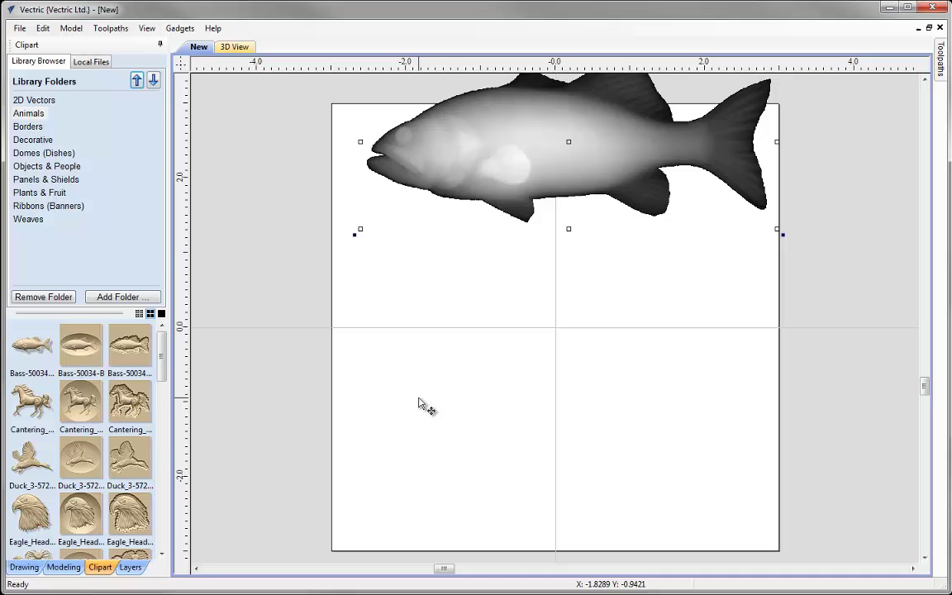
double_click(79, 357)
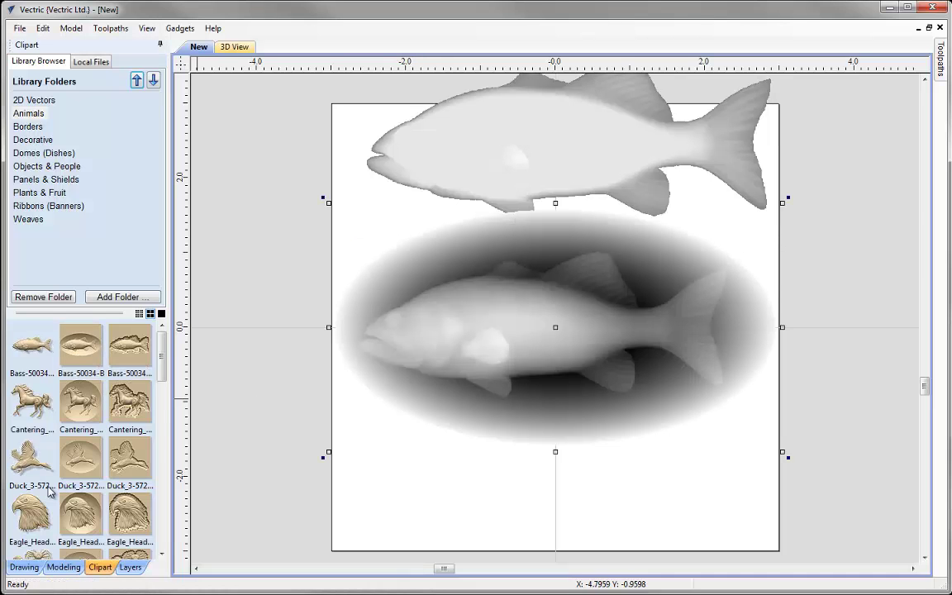
click(147, 30)
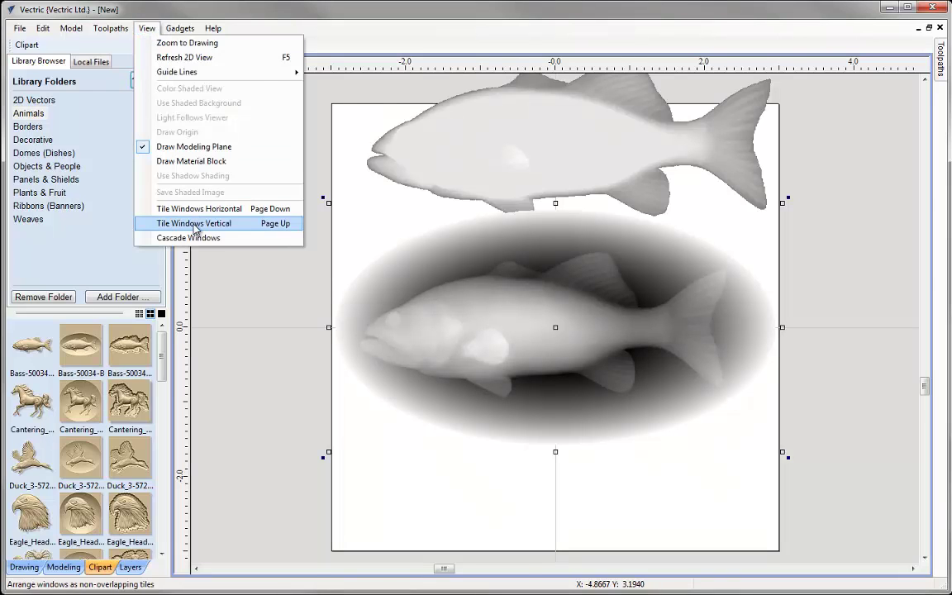
click(240, 221)
mouse_move(126, 337)
mouse_down()
mouse_move(190, 380)
mouse_move(715, 479)
mouse_move(736, 410)
mouse_up()
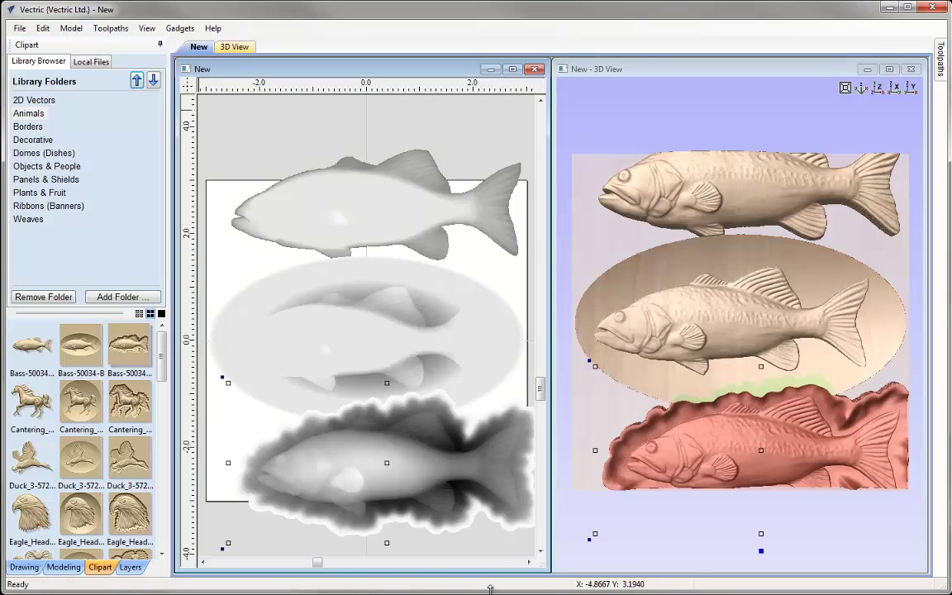
In the component tree, shrink the top Bass-50034-A and the middle oval bass variant.
click(65, 567)
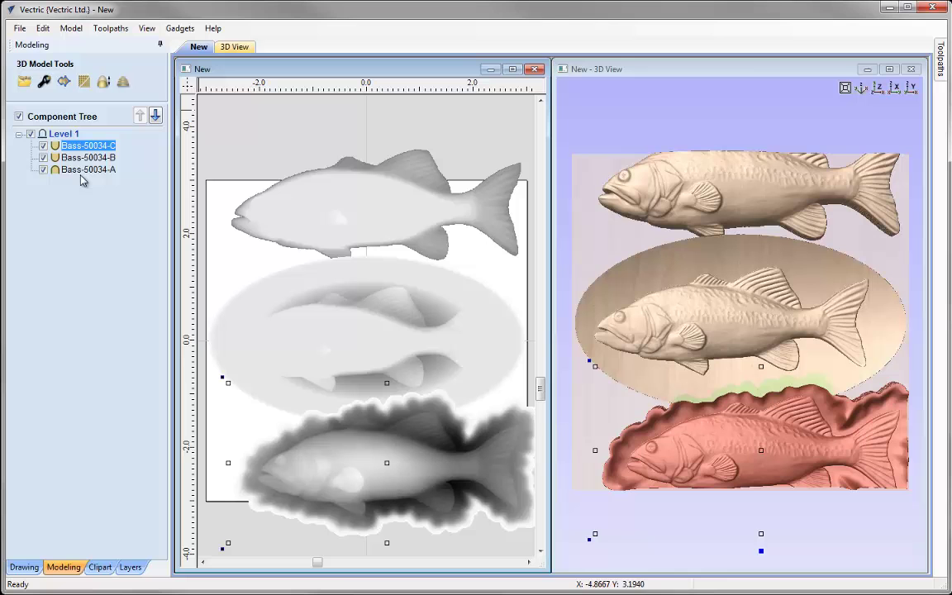
click(387, 192)
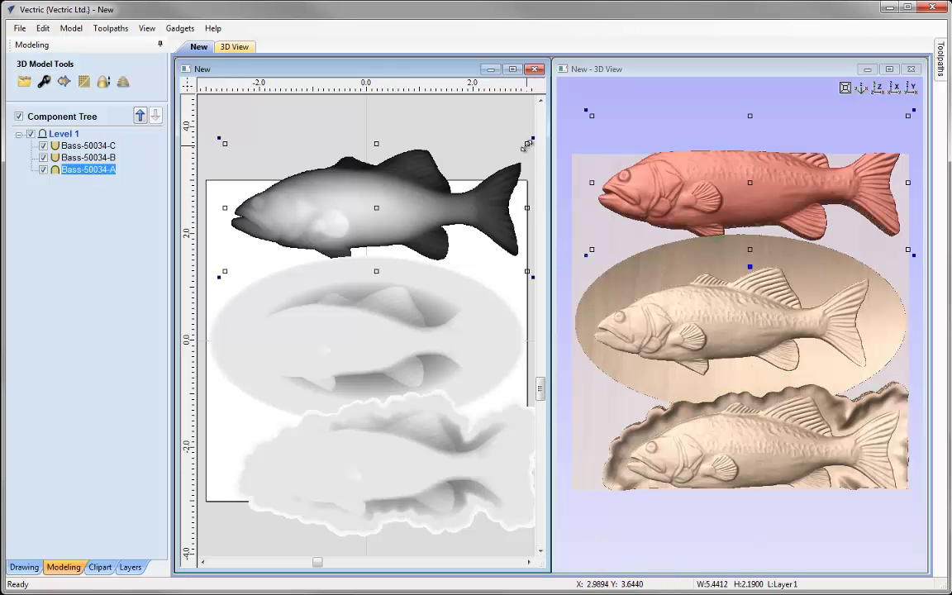
drag(534, 147, 430, 296)
click(433, 315)
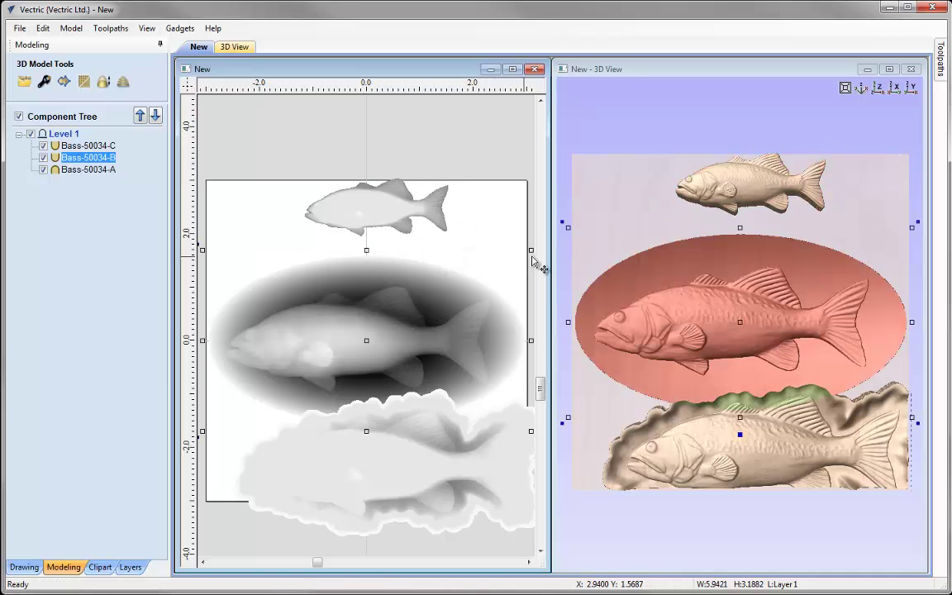
drag(534, 248, 458, 289)
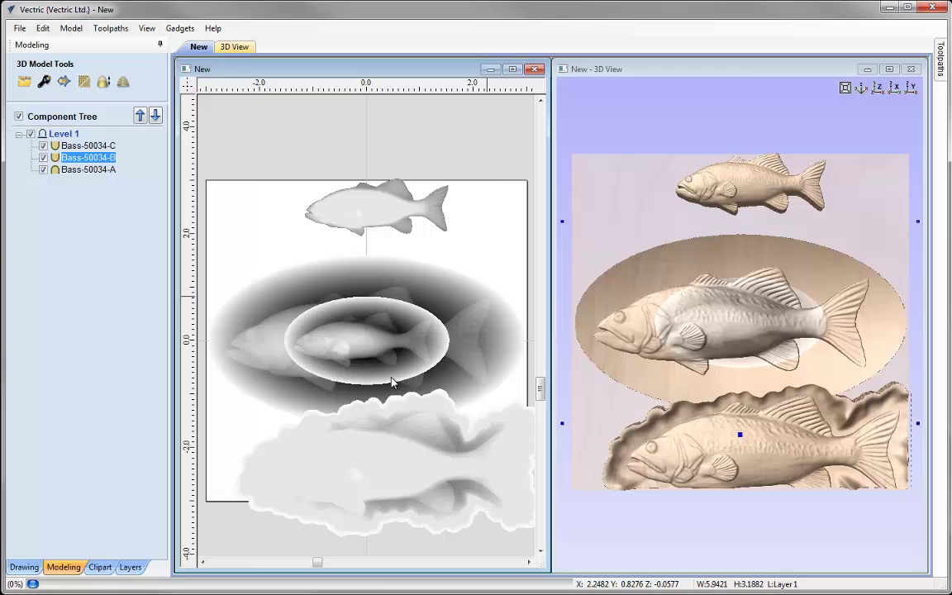
Shrink the bottom bass to about 2.48 × 1.21 in and line all three up down the centre.
click(410, 435)
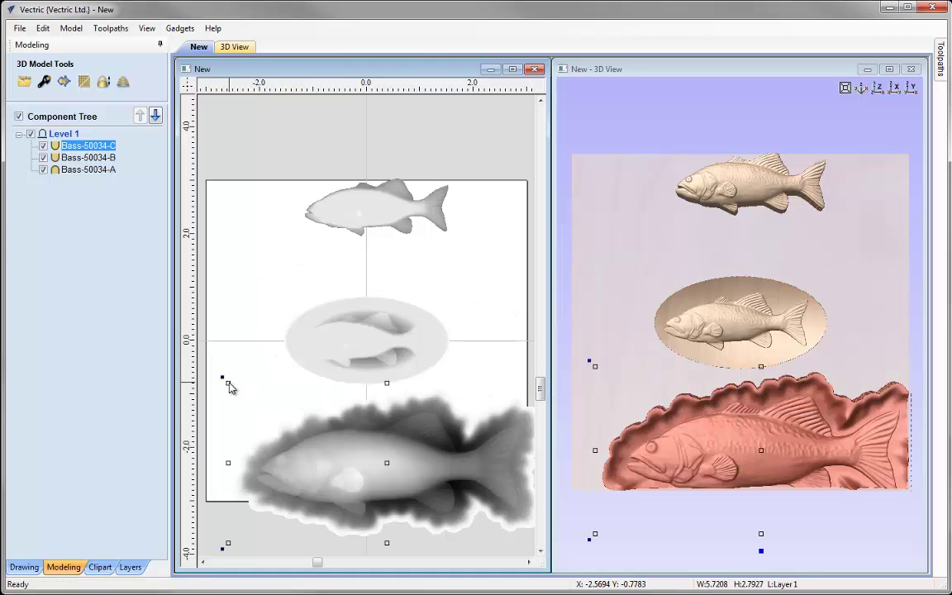
click(310, 469)
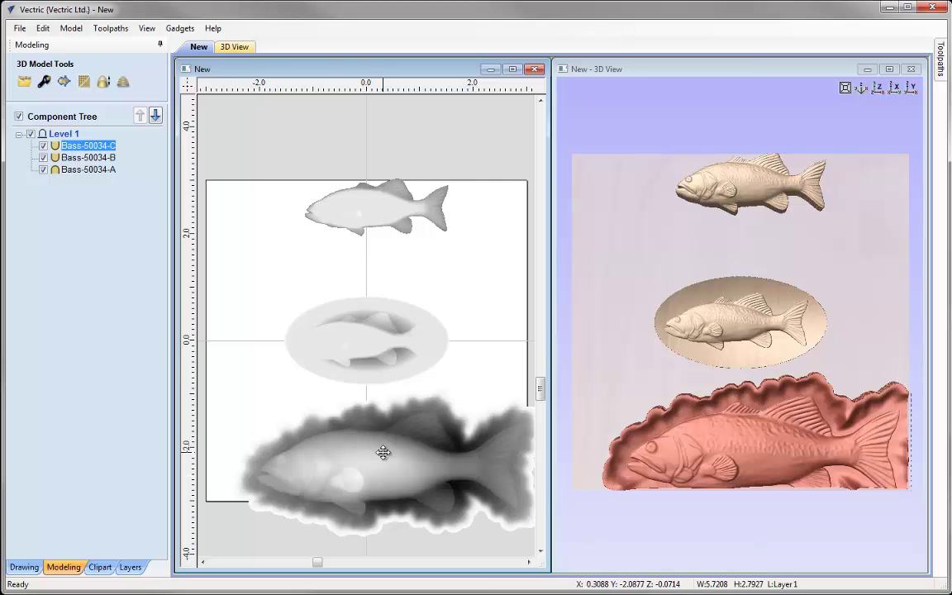
click(382, 452)
drag(225, 384, 287, 430)
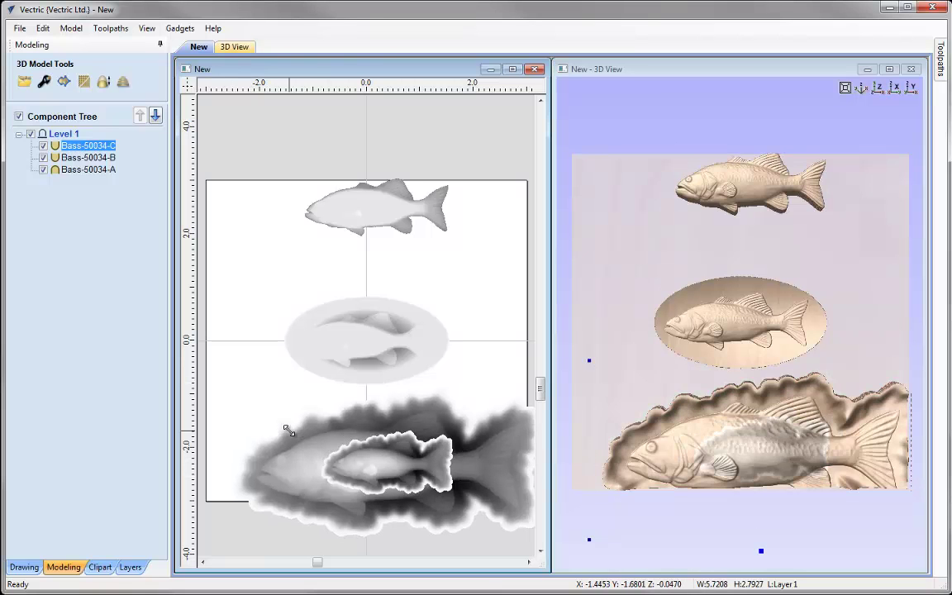
drag(399, 448, 374, 427)
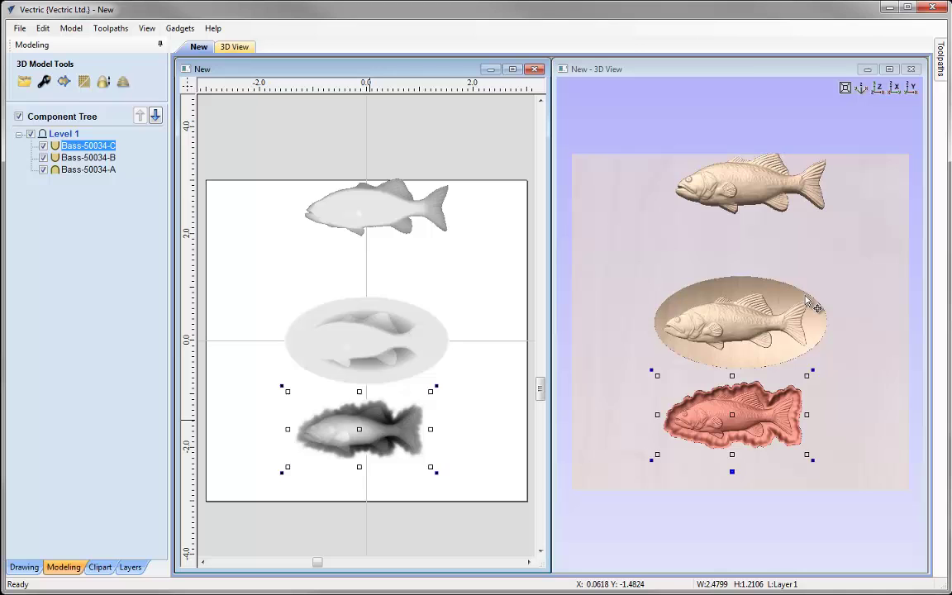
click(378, 207)
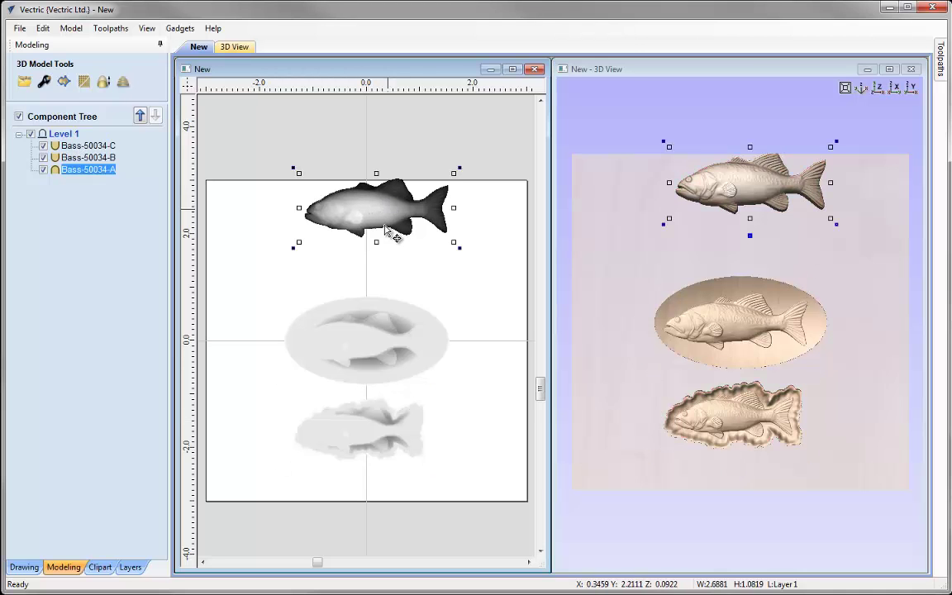
drag(395, 238, 394, 265)
drag(859, 392, 671, 212)
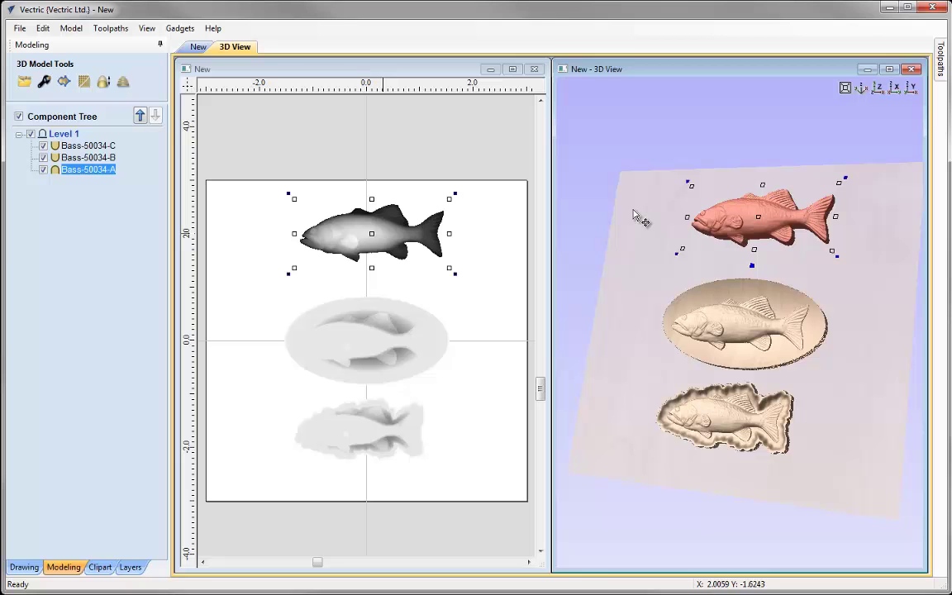
Add a zero plane beneath the bass reliefs via Model > Add Zero Plane.
click(72, 29)
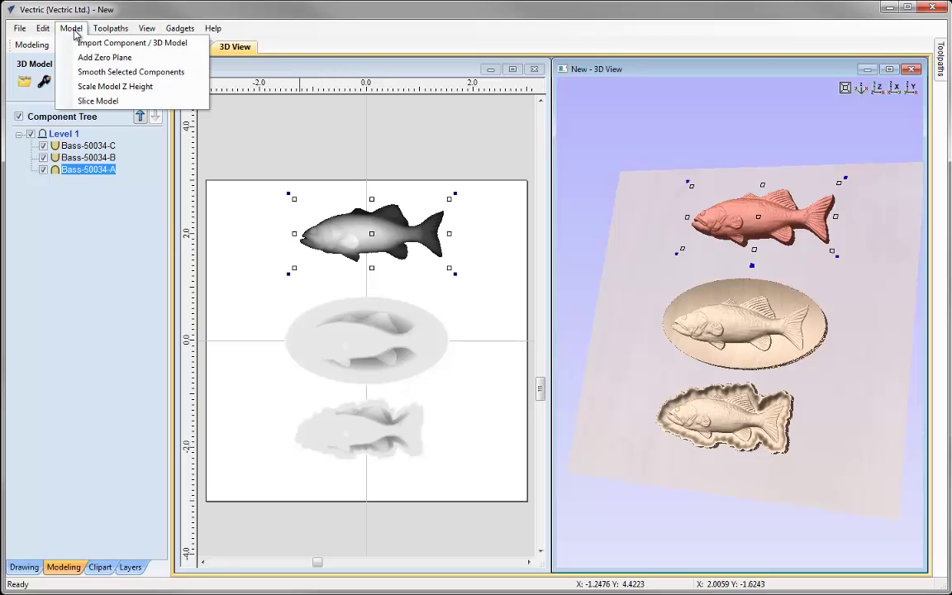
click(153, 60)
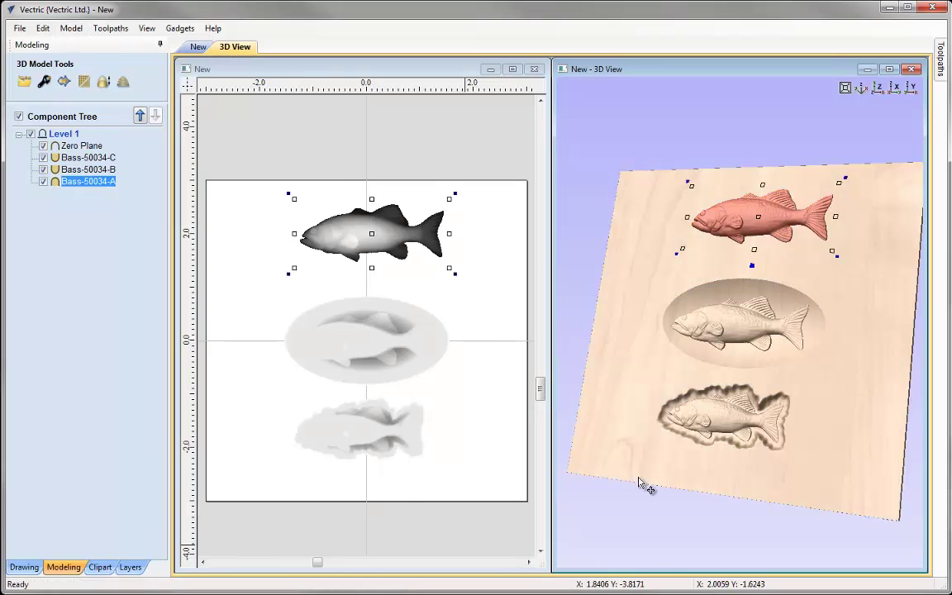
drag(769, 524, 760, 467)
Check the board from a tilted 3D angle, then marquee-select all three bass components in 2D.
click(775, 211)
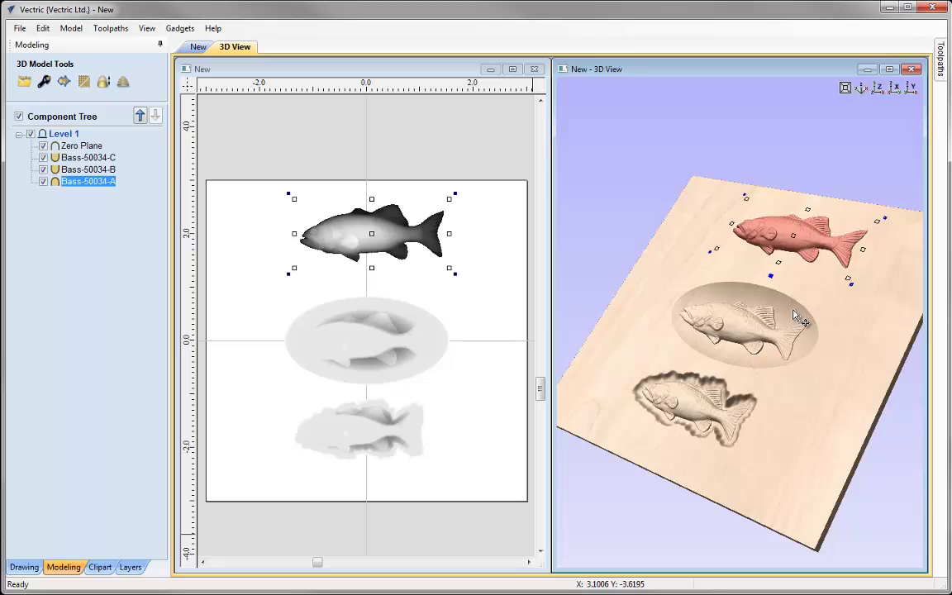
drag(793, 314, 689, 369)
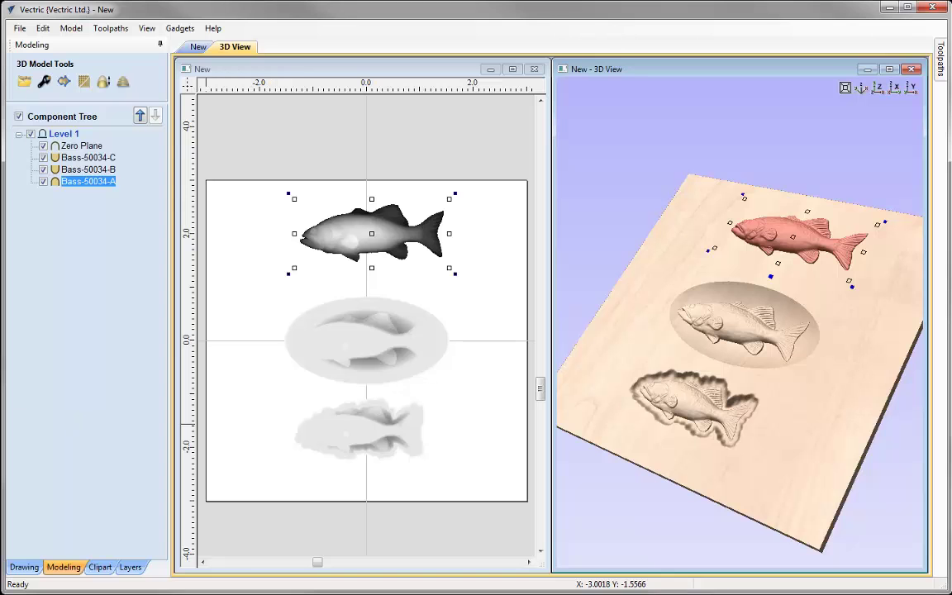
drag(239, 153, 483, 537)
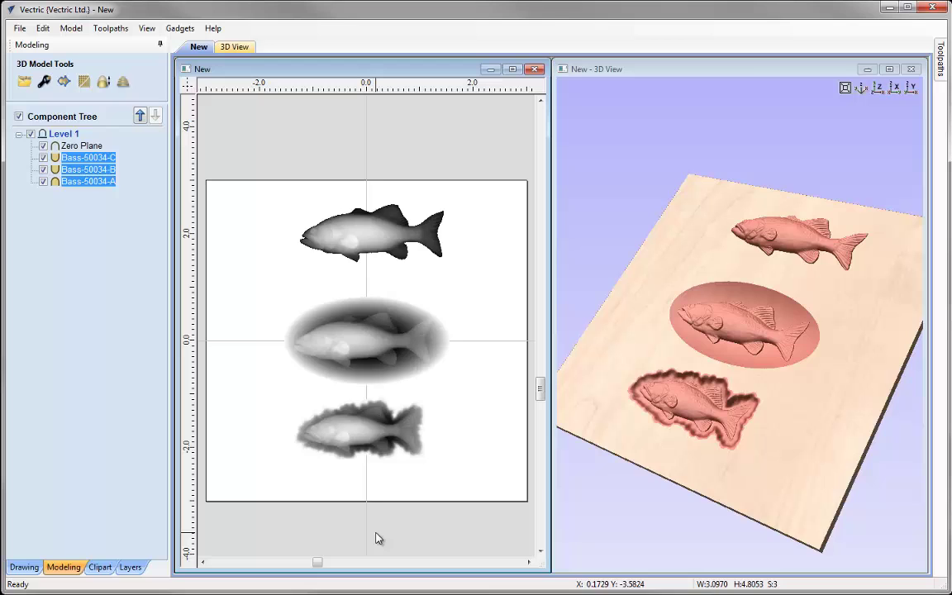
Delete the three bass components and the Zero Plane, returning to the Clipart library.
key(Delete)
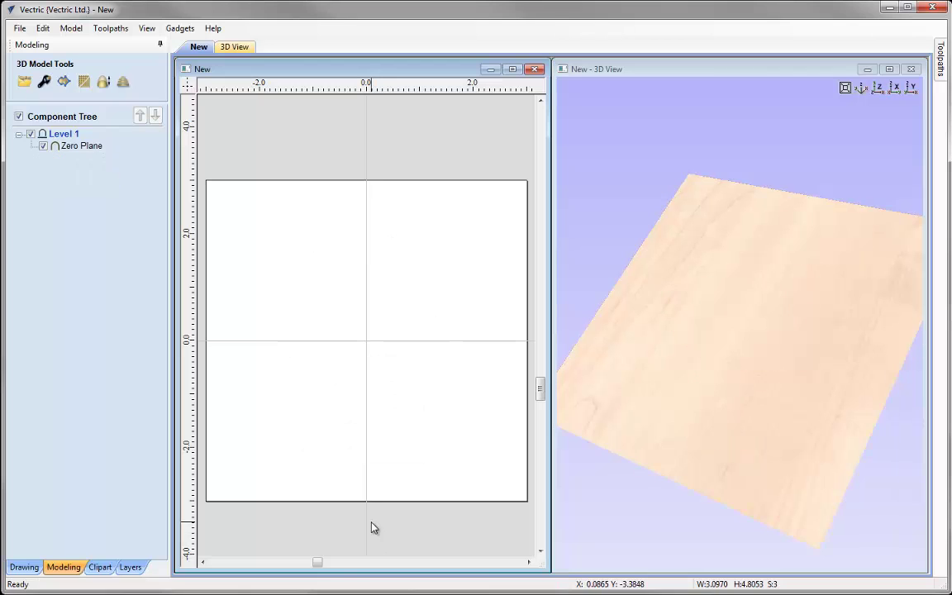
click(75, 148)
right_click(76, 148)
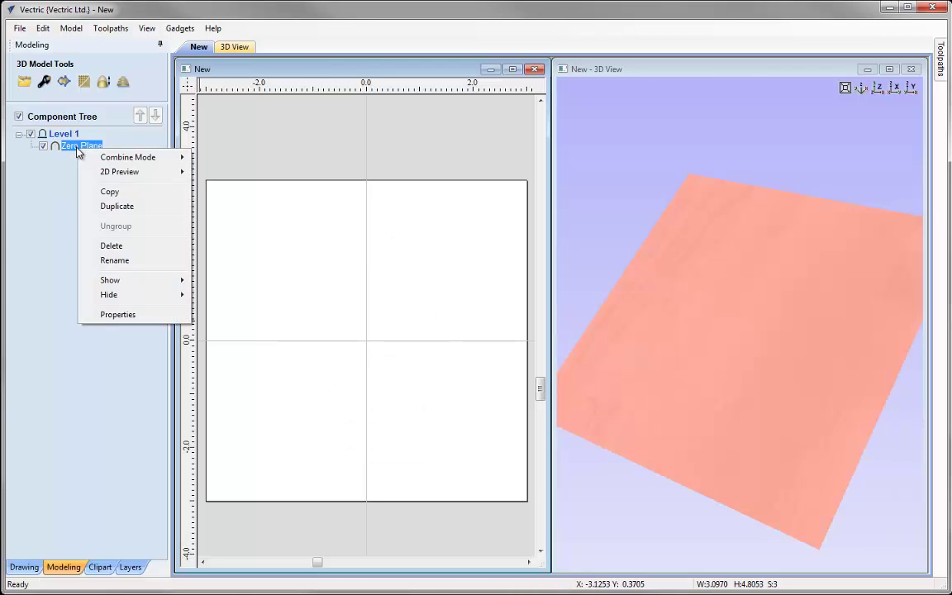
click(136, 251)
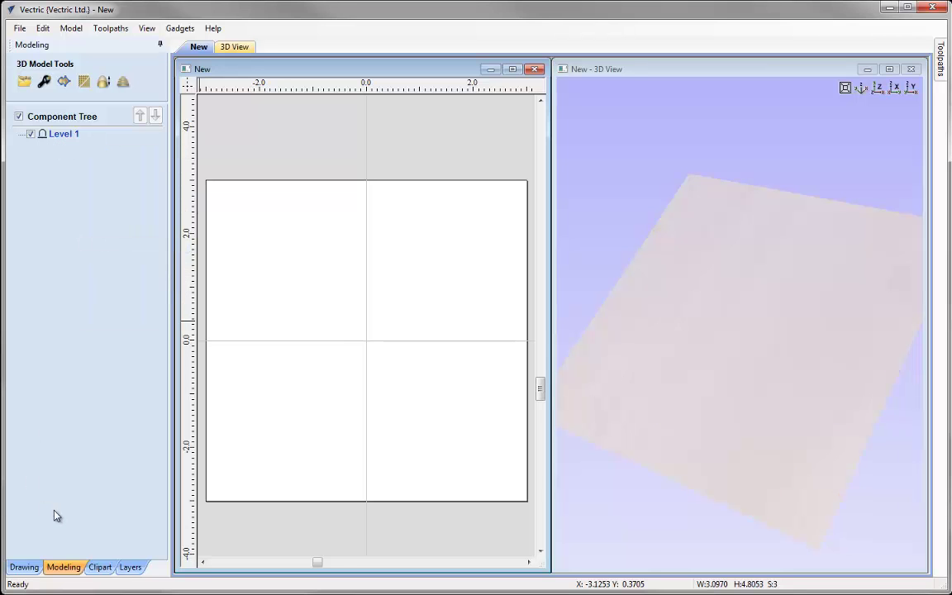
click(100, 566)
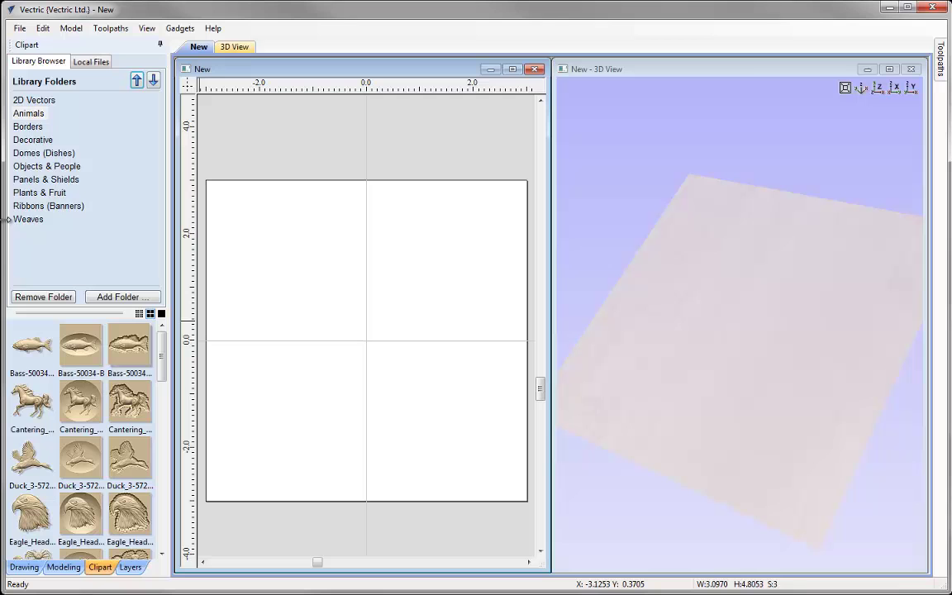
Browse to Panels & Shields > Weaves in the Clipart Library Browser.
click(39, 179)
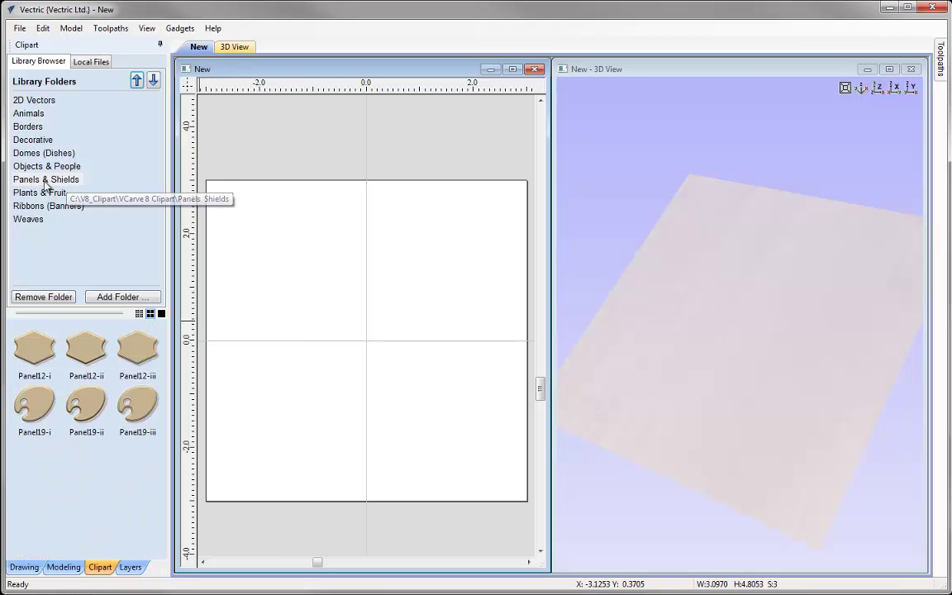
click(31, 221)
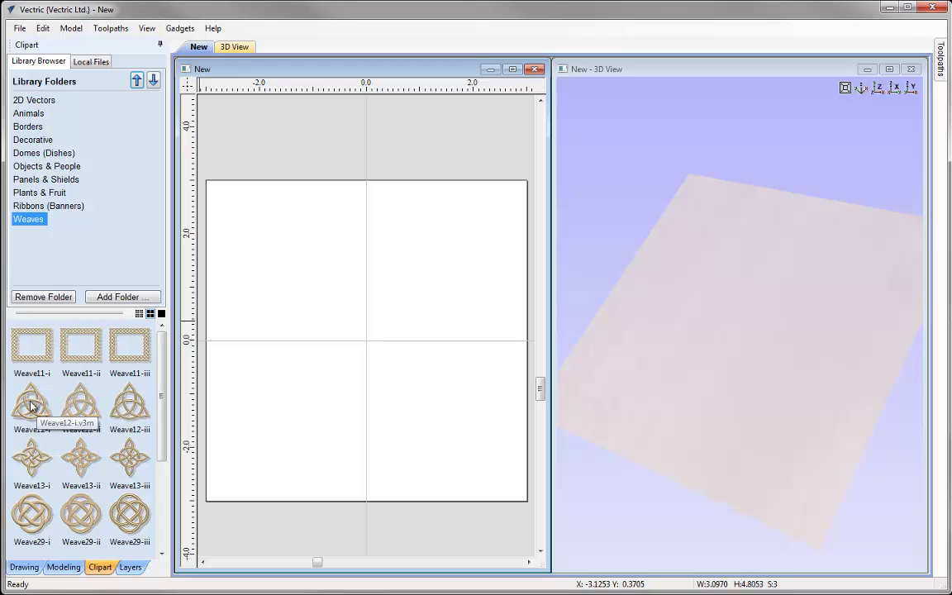
Place Weave12-i, Weave12-ii and Weave12-iii knots on the sheet, undoing a trial rotation of the first.
drag(27, 411, 299, 289)
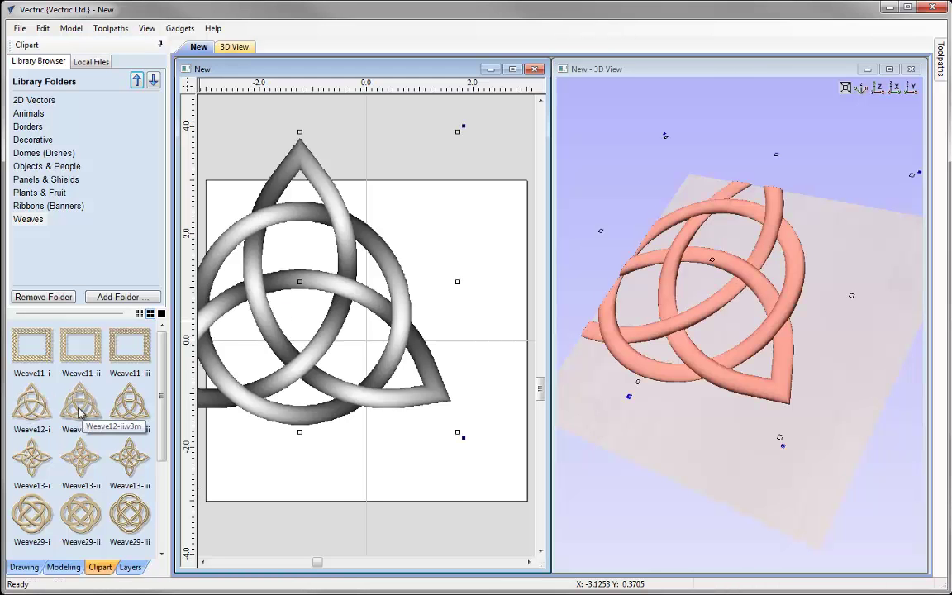
drag(81, 405, 338, 479)
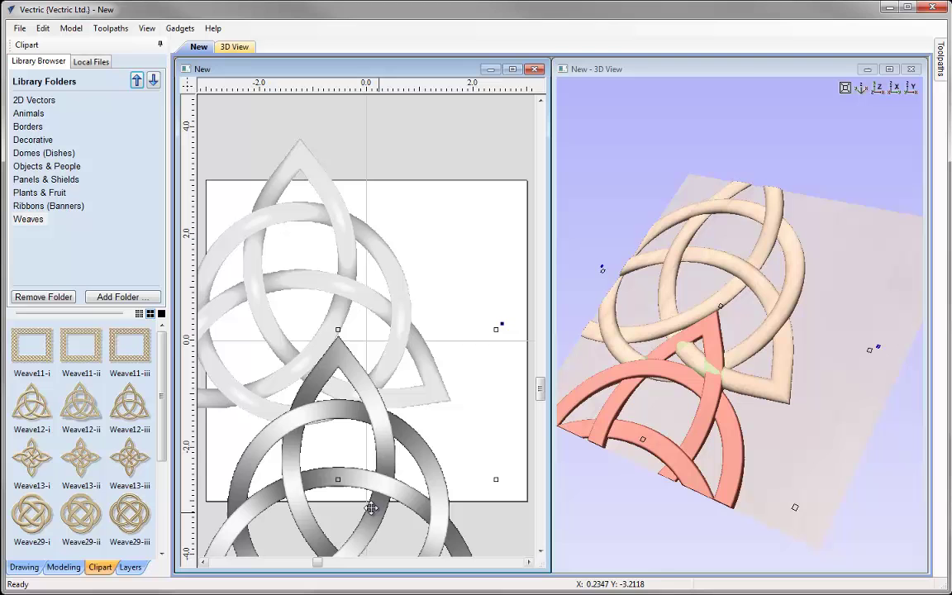
drag(313, 432, 316, 468)
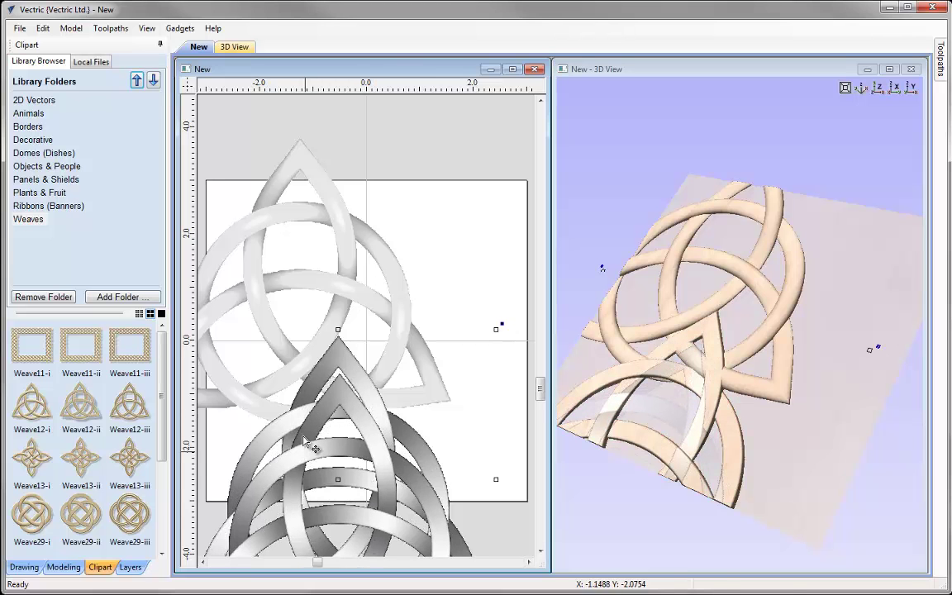
click(282, 283)
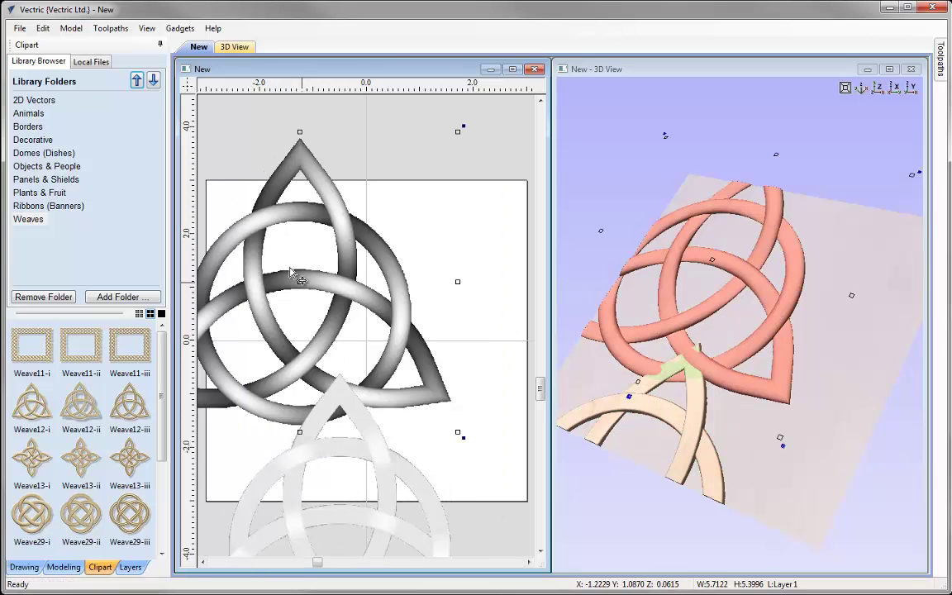
drag(285, 246, 236, 224)
key(ctrl+z)
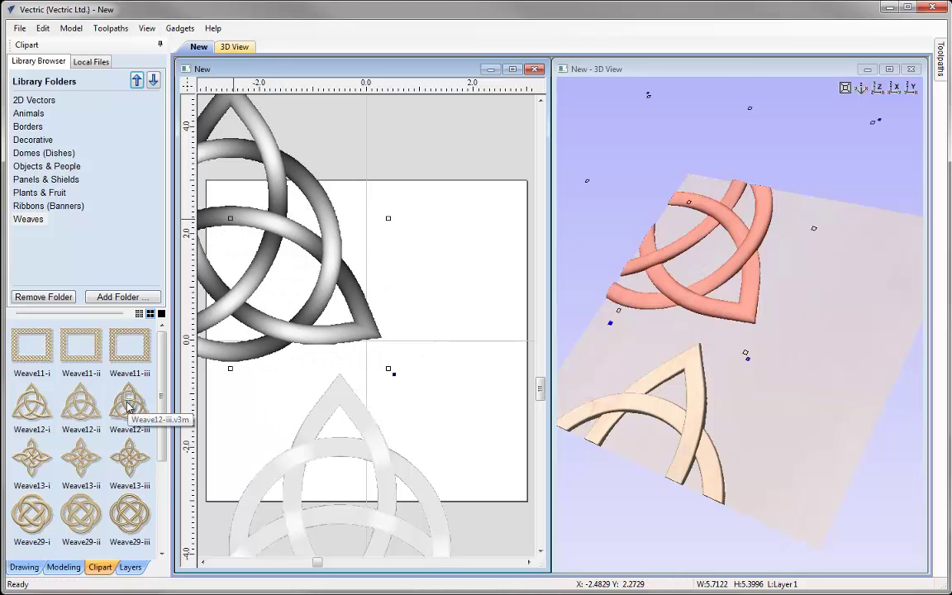
drag(132, 405, 535, 266)
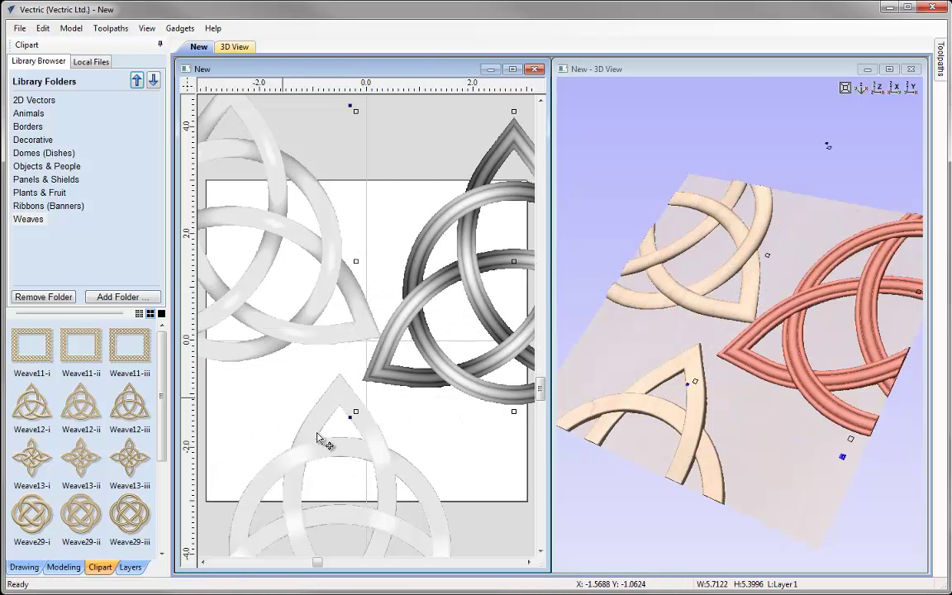